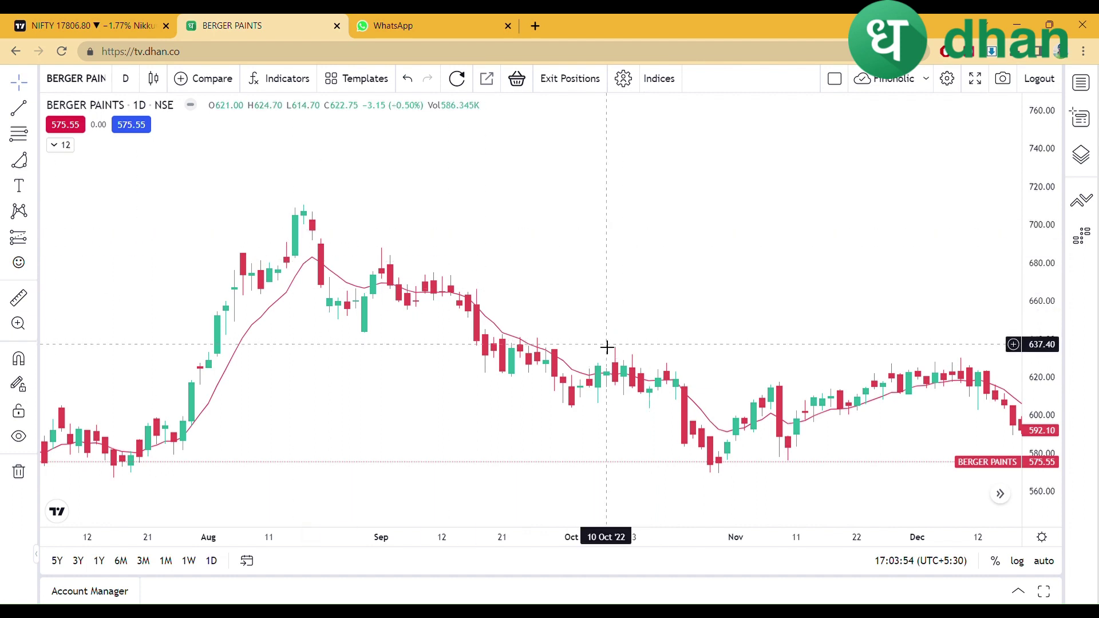
pyautogui.moveTo(1045, 178); pyautogui.dragTo(1026, 284)
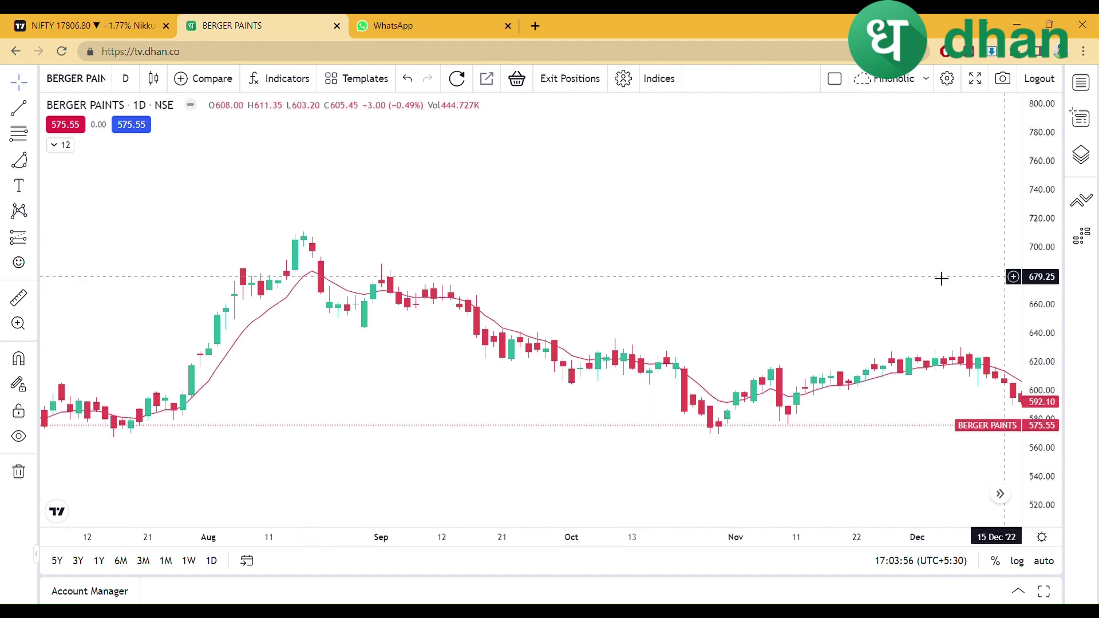
pyautogui.moveTo(608, 253); pyautogui.dragTo(400, 171)
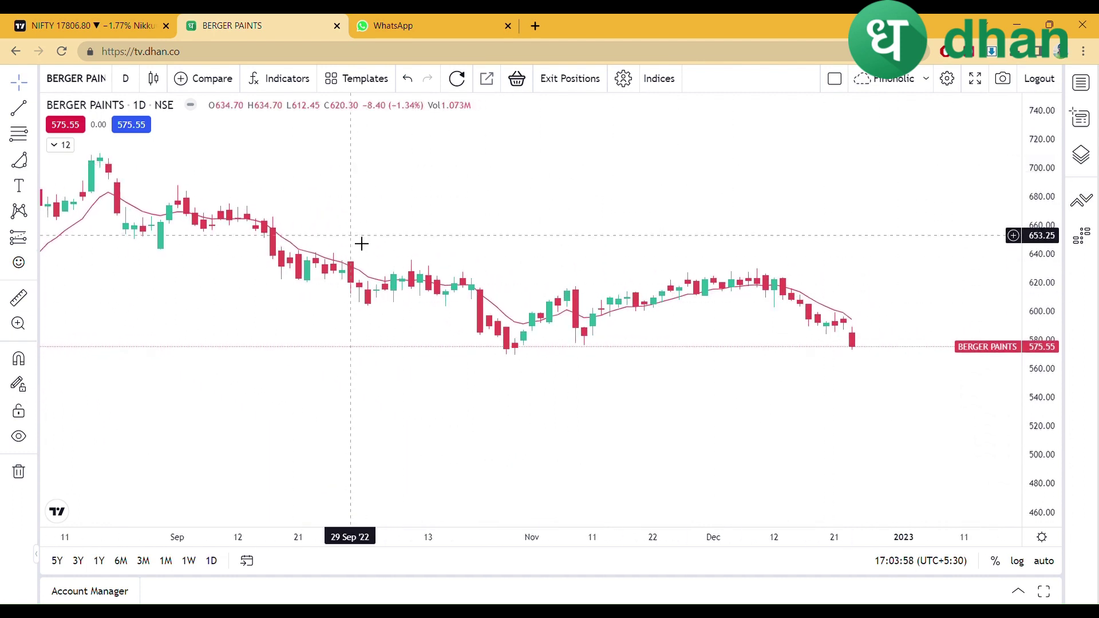
pyautogui.moveTo(362, 243); pyautogui.dragTo(626, 277)
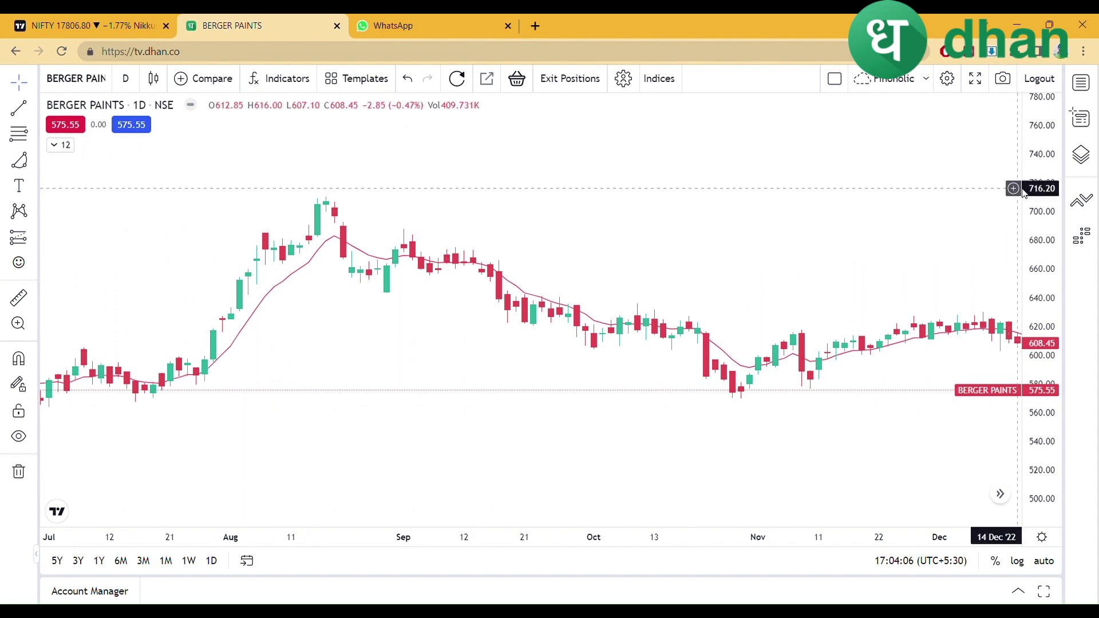
pyautogui.moveTo(1012, 194); pyautogui.dragTo(1013, 292)
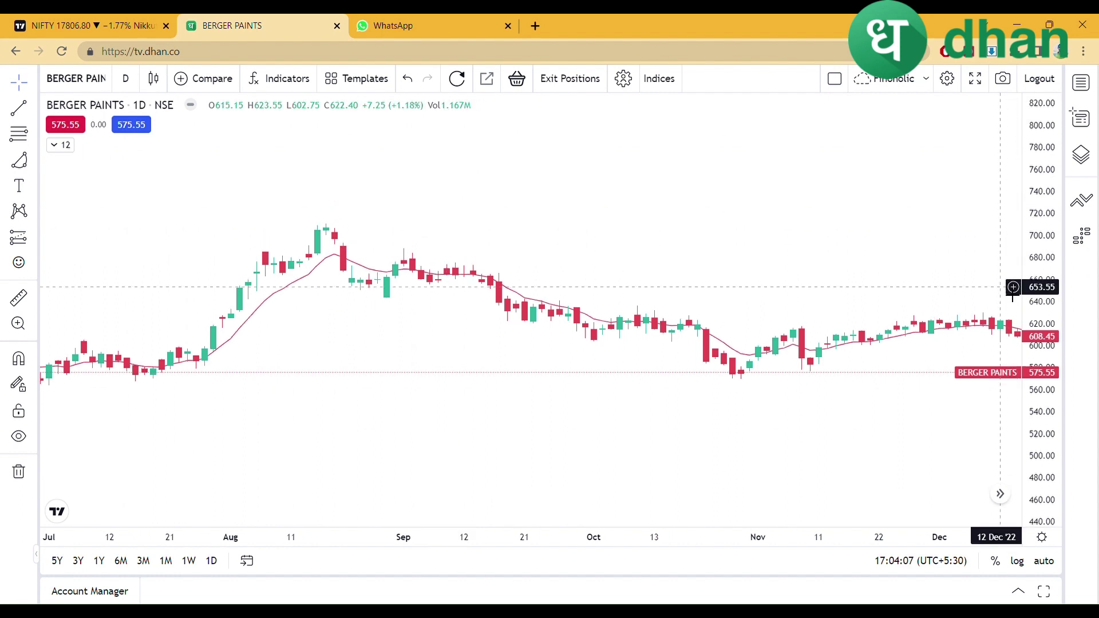
# Find the EMA indicator and add Moving Average Exponential to the Berger Paints daily chart
pyautogui.click(279, 80)
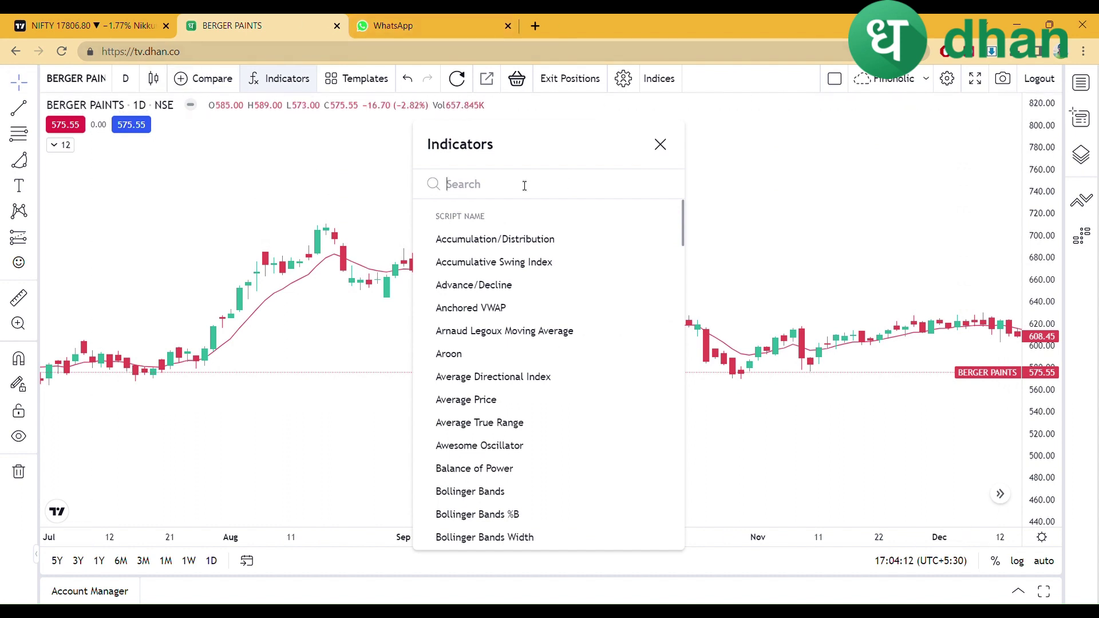
pyautogui.write('ema')
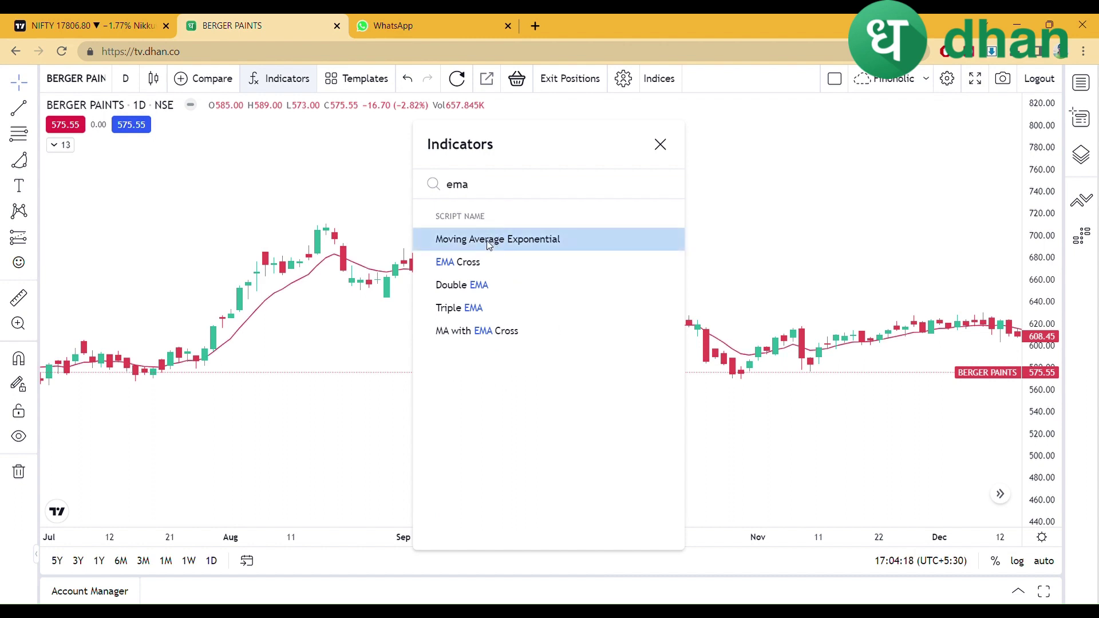
pyautogui.click(493, 243)
pyautogui.click(661, 145)
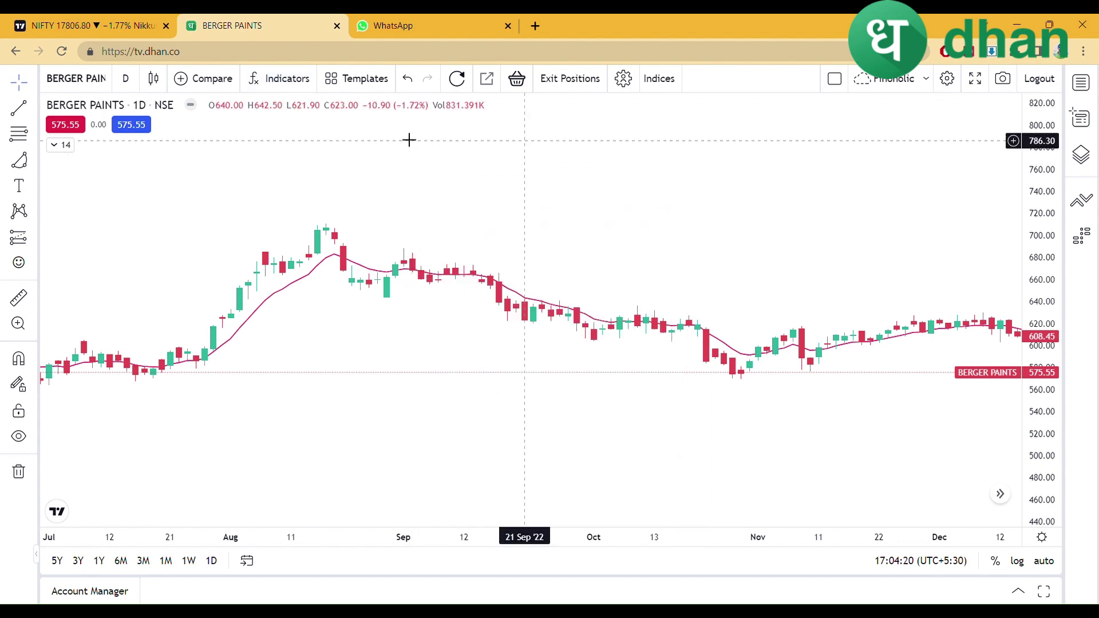
# Remove both newly added EMA 9 close 0 SMA 9 indicators, keeping the EMA 9 close 0 SMA 5
pyautogui.click(71, 146)
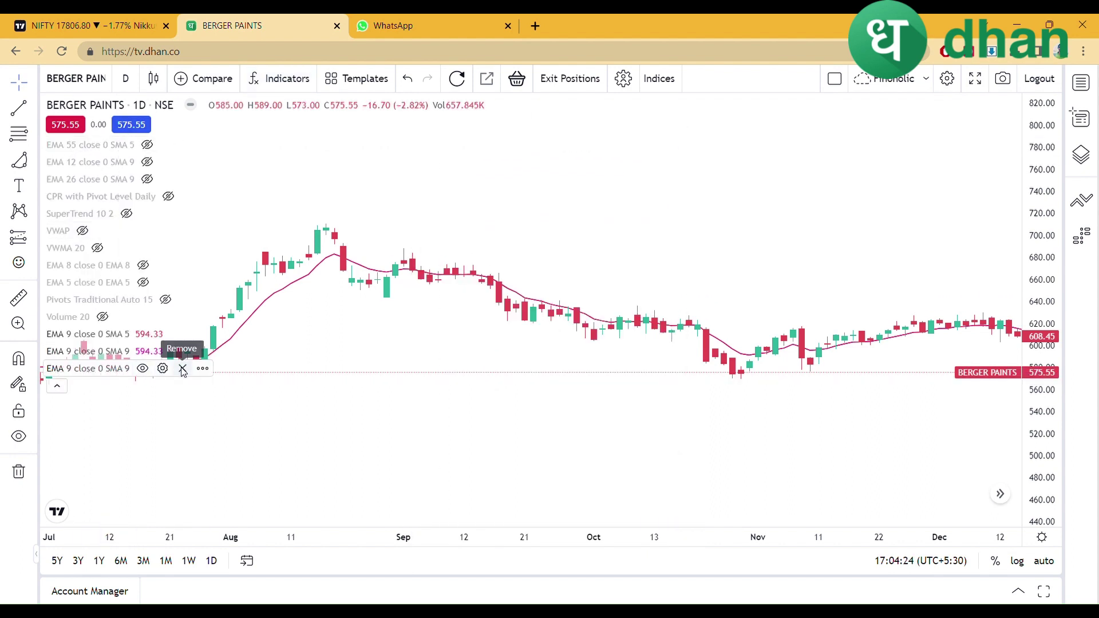
pyautogui.click(182, 370)
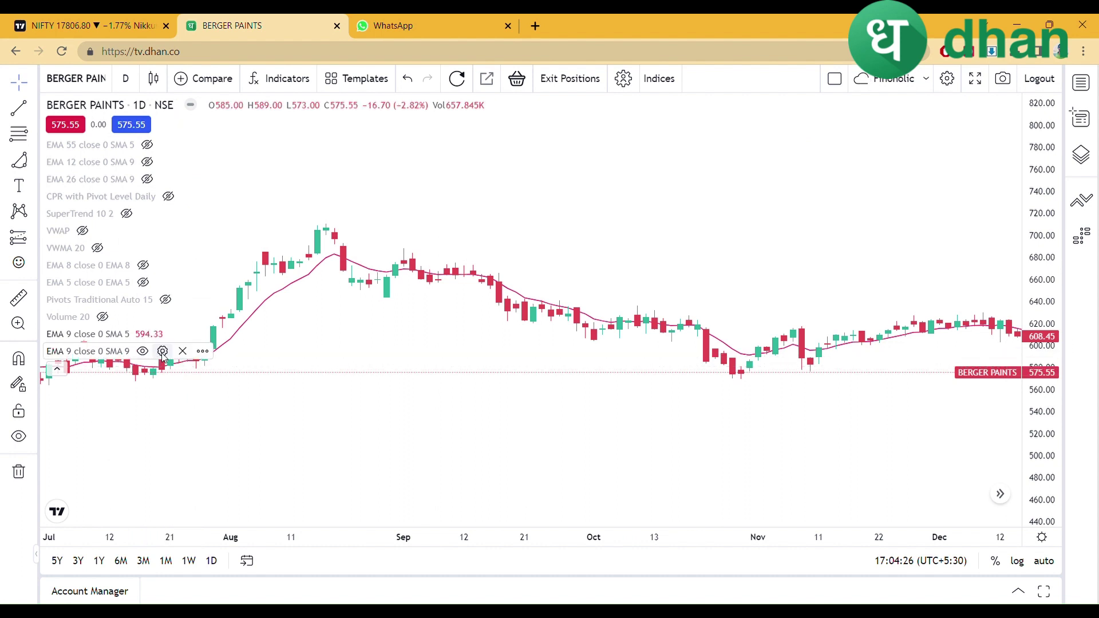
pyautogui.click(185, 352)
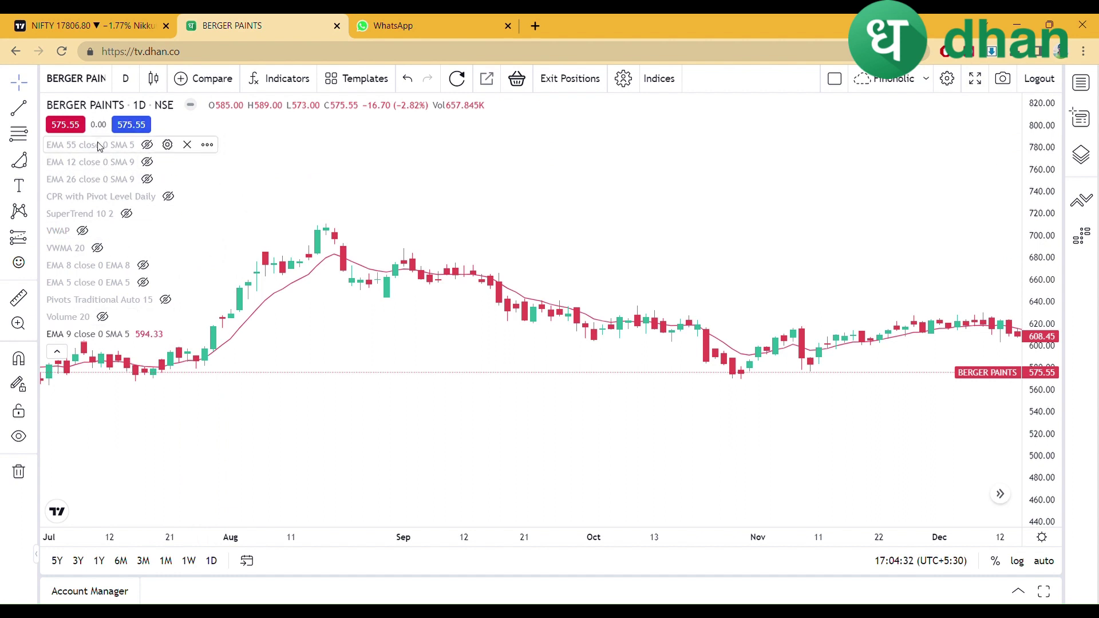
pyautogui.click(59, 351)
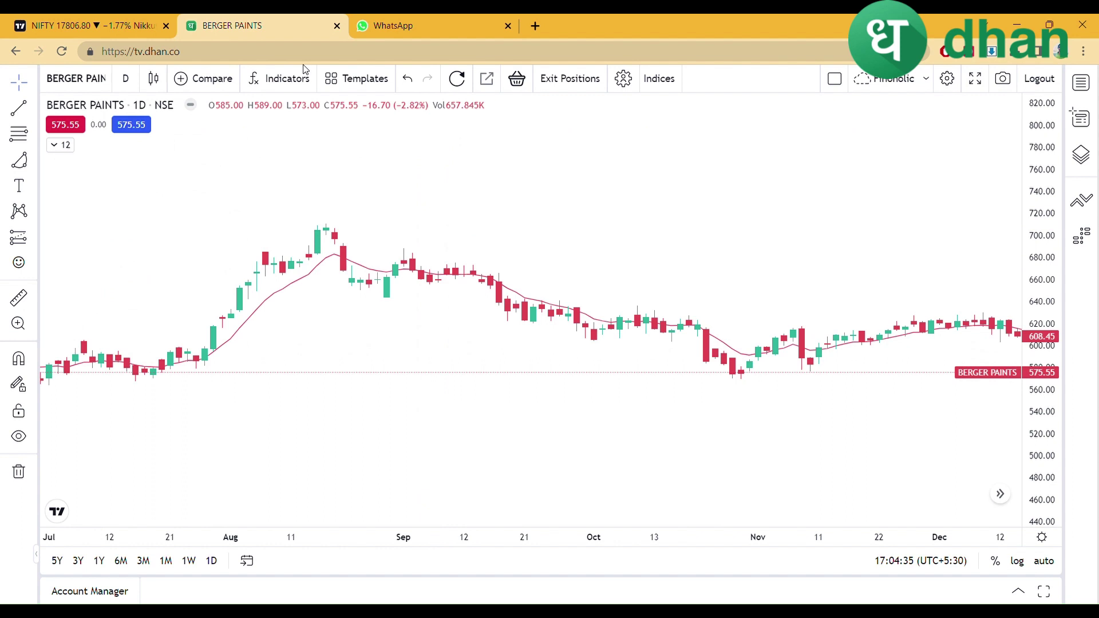
pyautogui.moveTo(382, 244)
pyautogui.mouseDown()
pyautogui.moveTo(671, 251)
pyautogui.moveTo(372, 259)
pyautogui.mouseUp()
pyautogui.moveTo(712, 262); pyautogui.dragTo(478, 262)
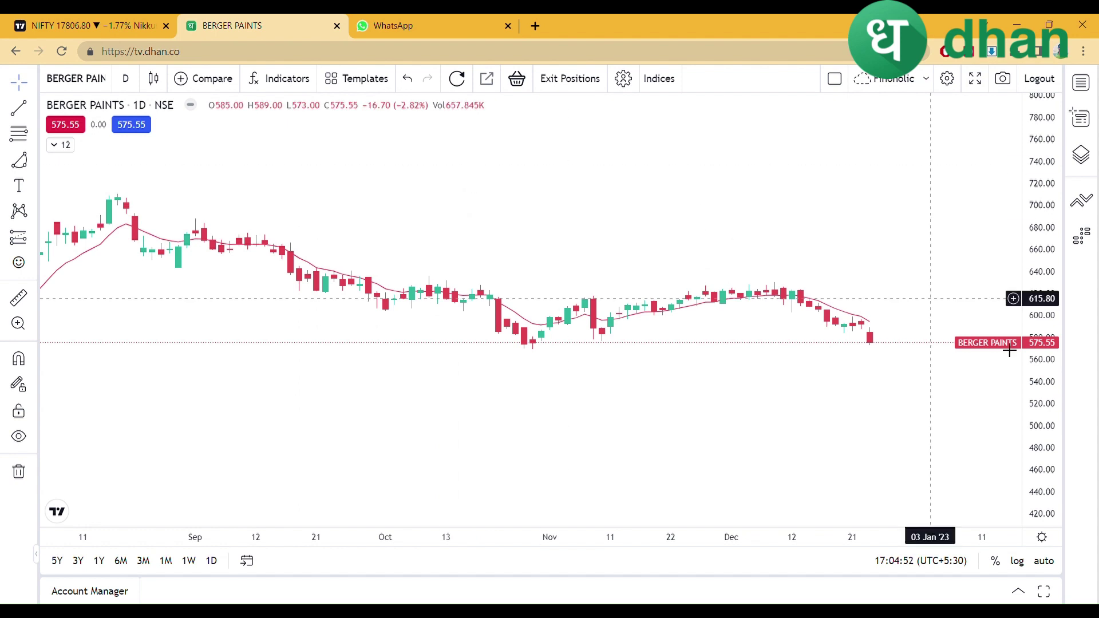
pyautogui.moveTo(1051, 389); pyautogui.dragTo(1050, 343)
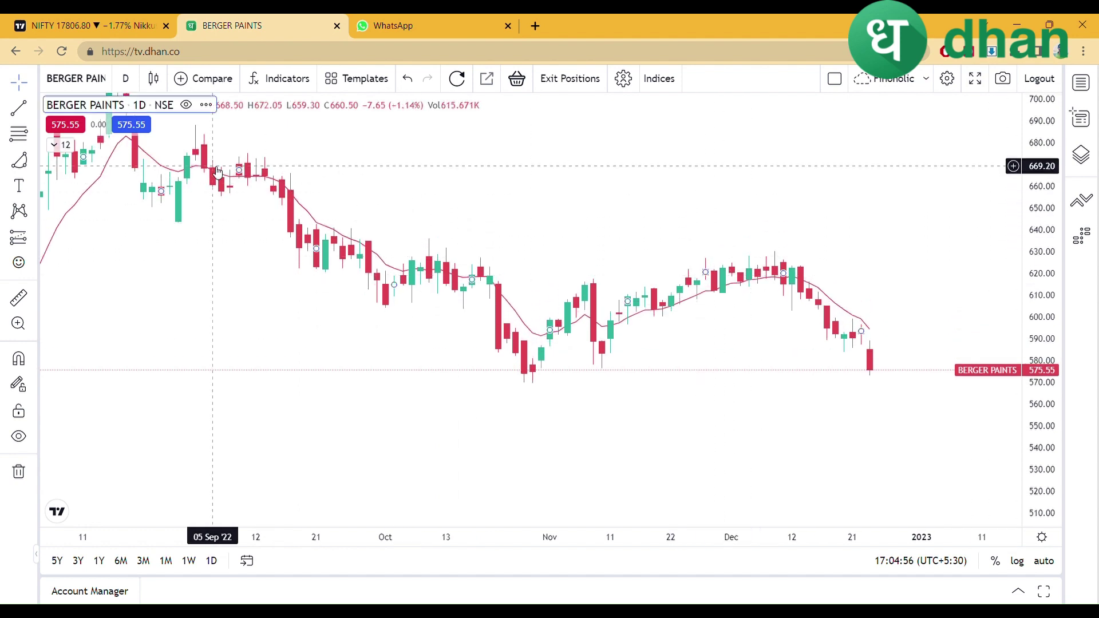
pyautogui.moveTo(218, 169); pyautogui.dragTo(508, 265)
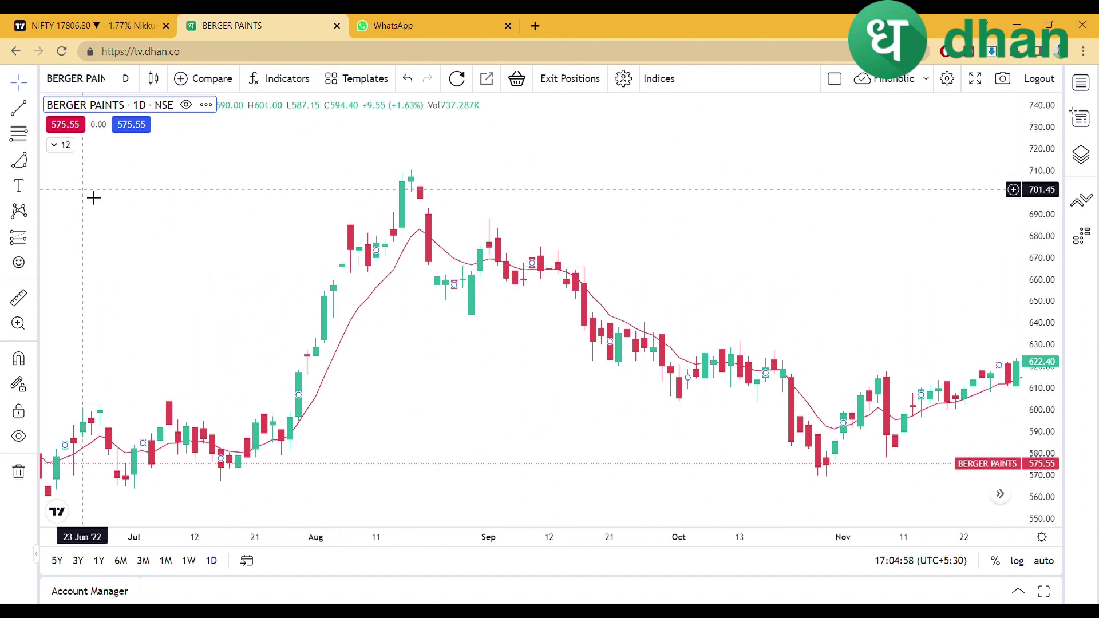
# Review the input settings of the visible EMA 9 close 0 SMA 5 indicator
pyautogui.click(64, 146)
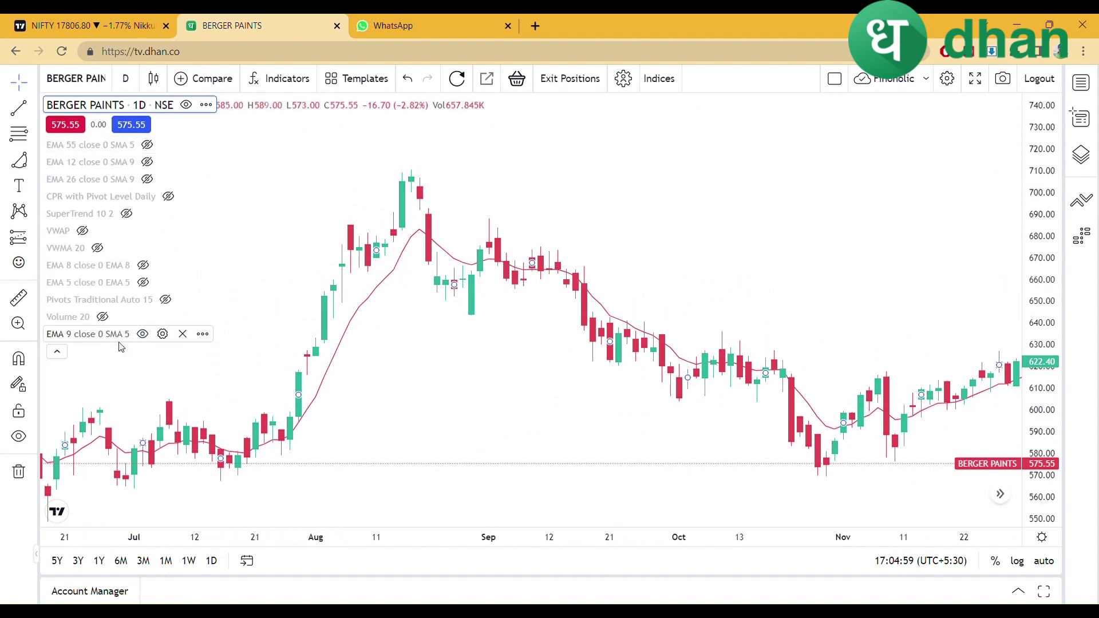
pyautogui.click(163, 335)
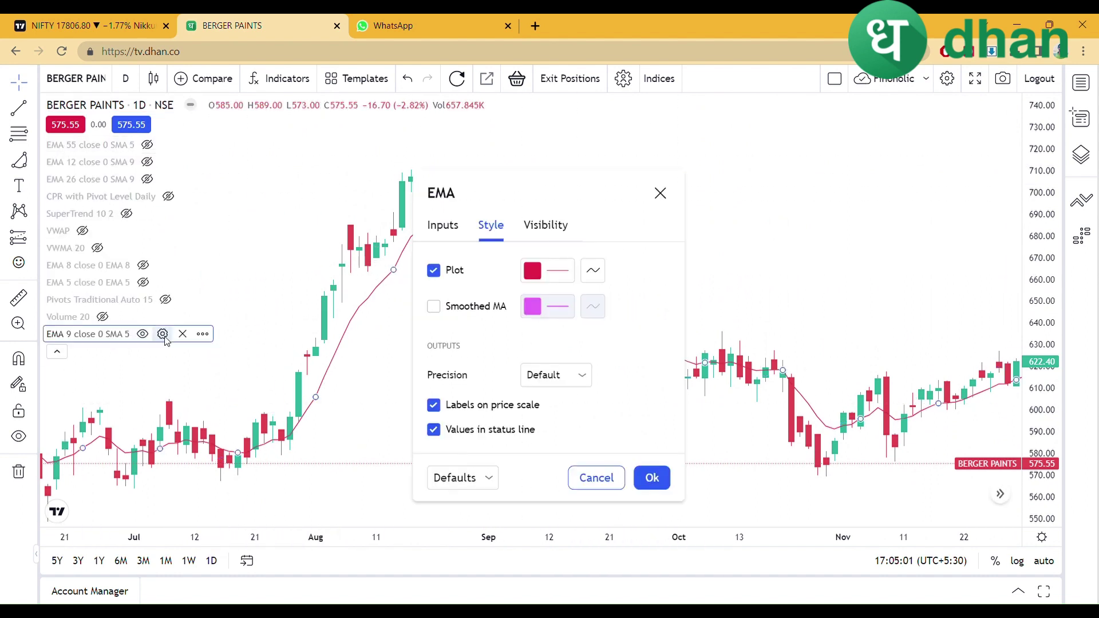
pyautogui.click(442, 228)
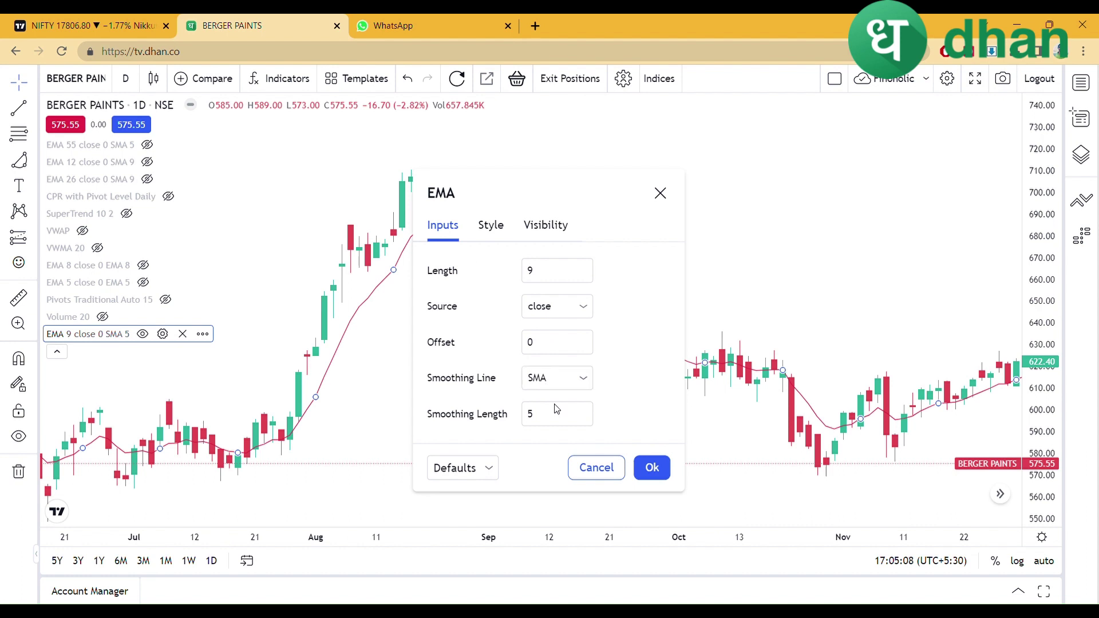
pyautogui.click(653, 468)
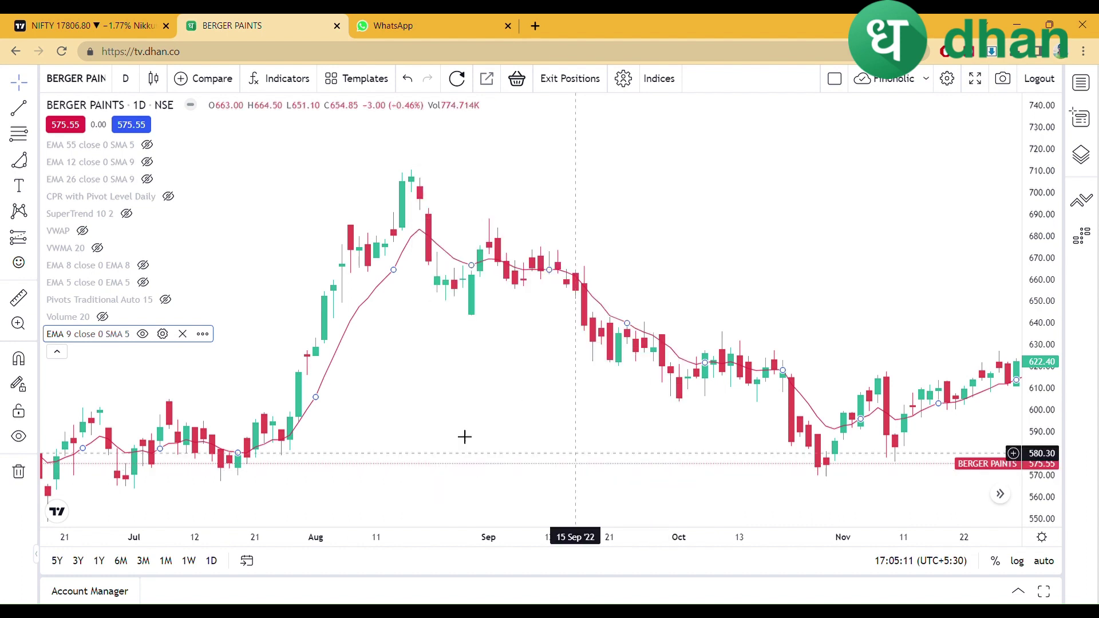
pyautogui.click(58, 353)
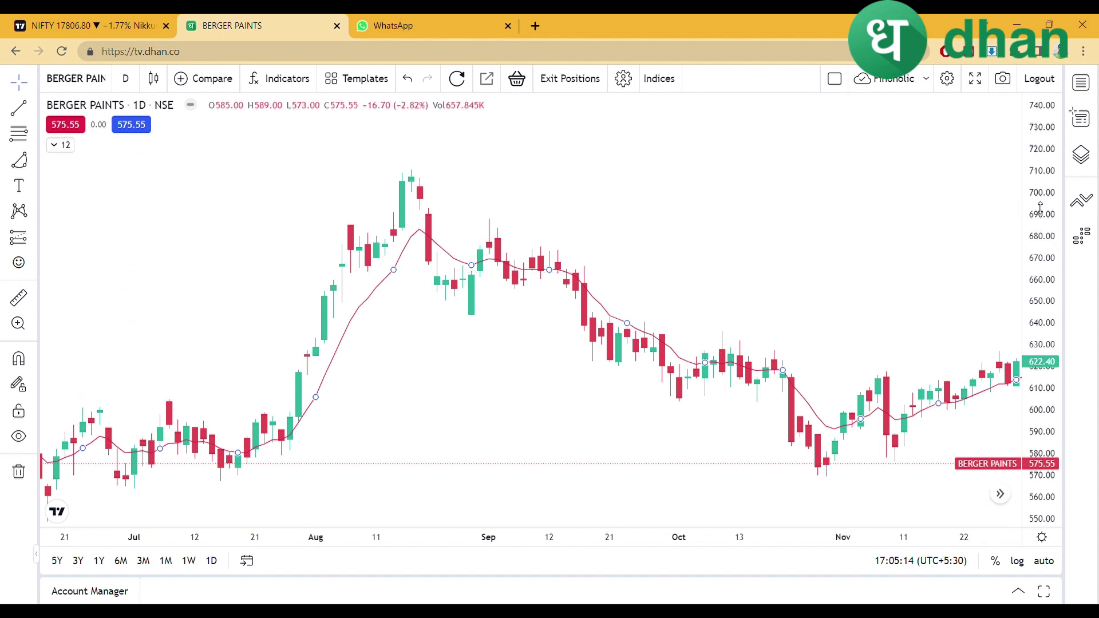
# Draw horizontal rays around the June–July 2022 price range, at 605.00 from early June and 568.35 from late May
pyautogui.moveTo(1043, 272); pyautogui.dragTo(1044, 295)
pyautogui.moveTo(283, 255); pyautogui.dragTo(592, 138)
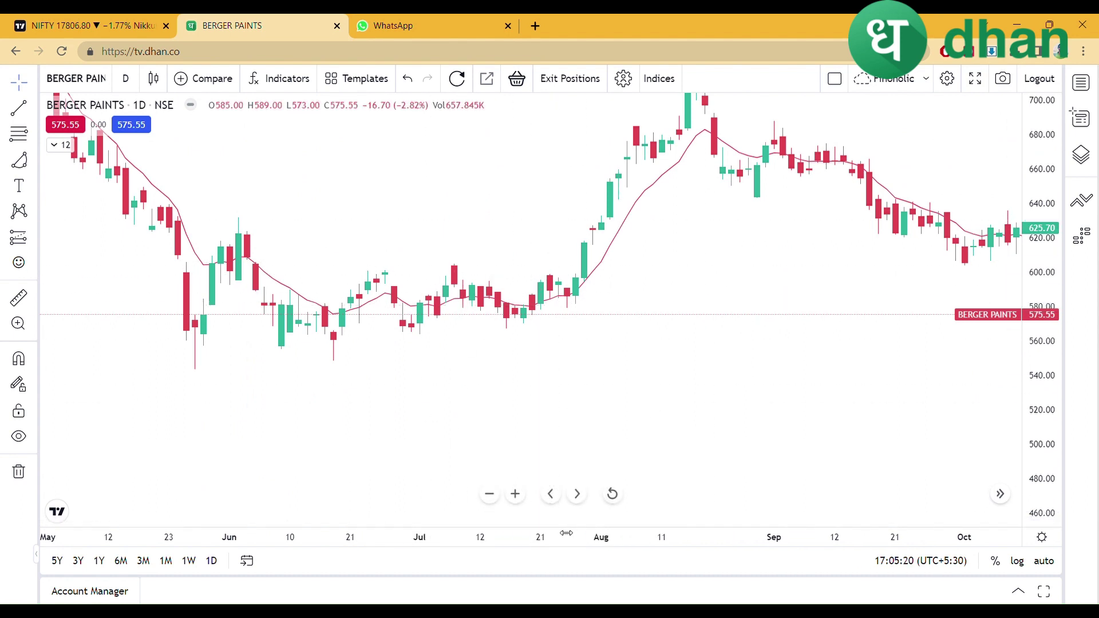
pyautogui.moveTo(567, 533); pyautogui.dragTo(421, 535)
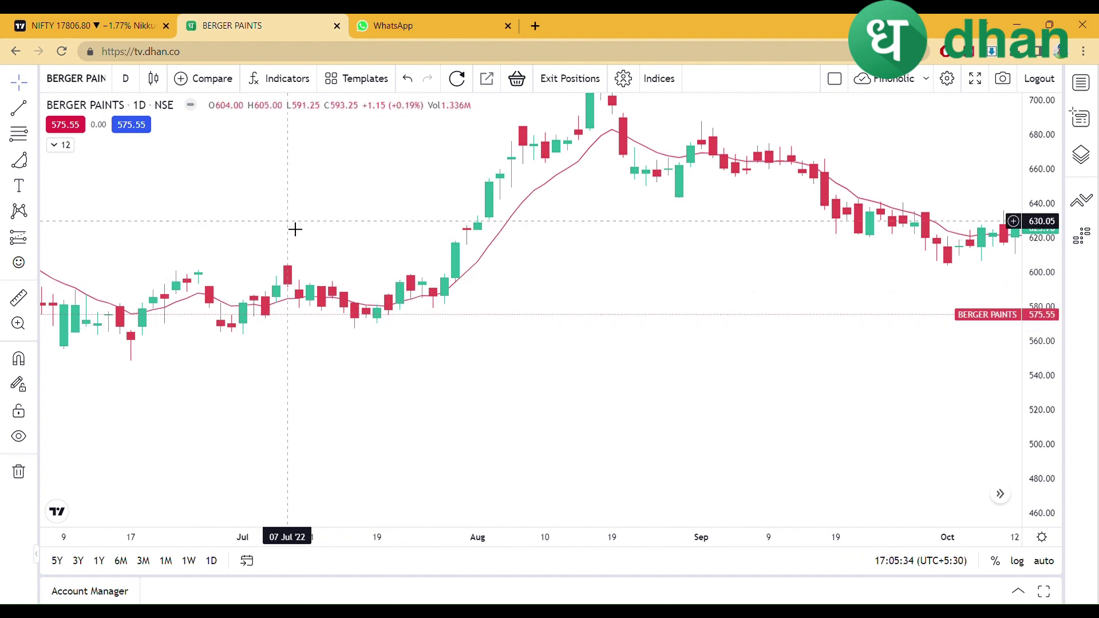
pyautogui.scroll(-3, 246, 536)
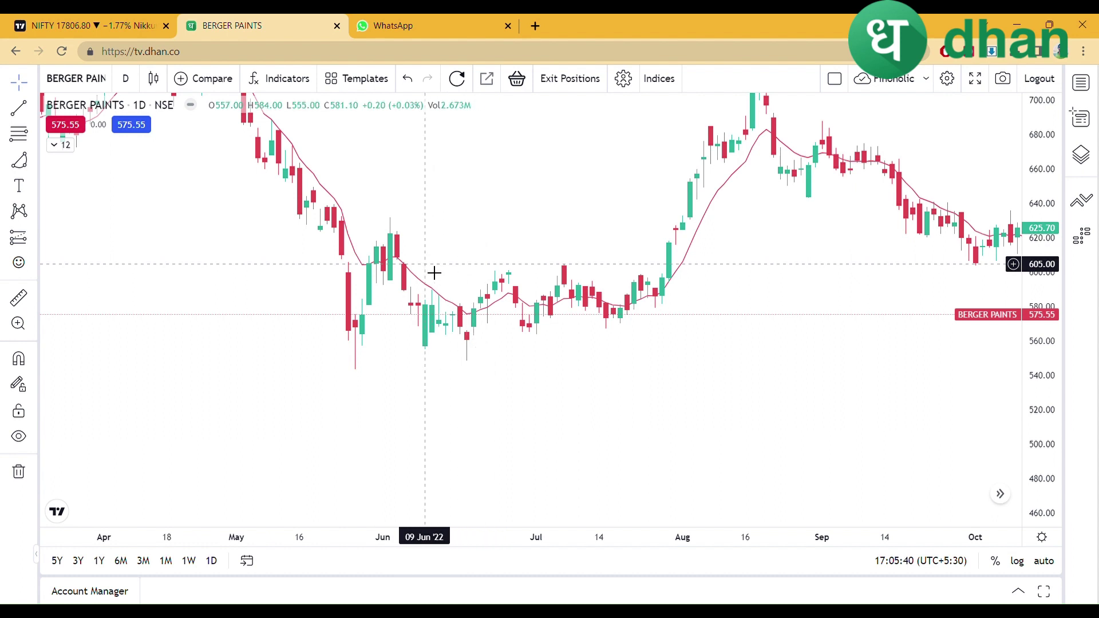
pyautogui.click(404, 264)
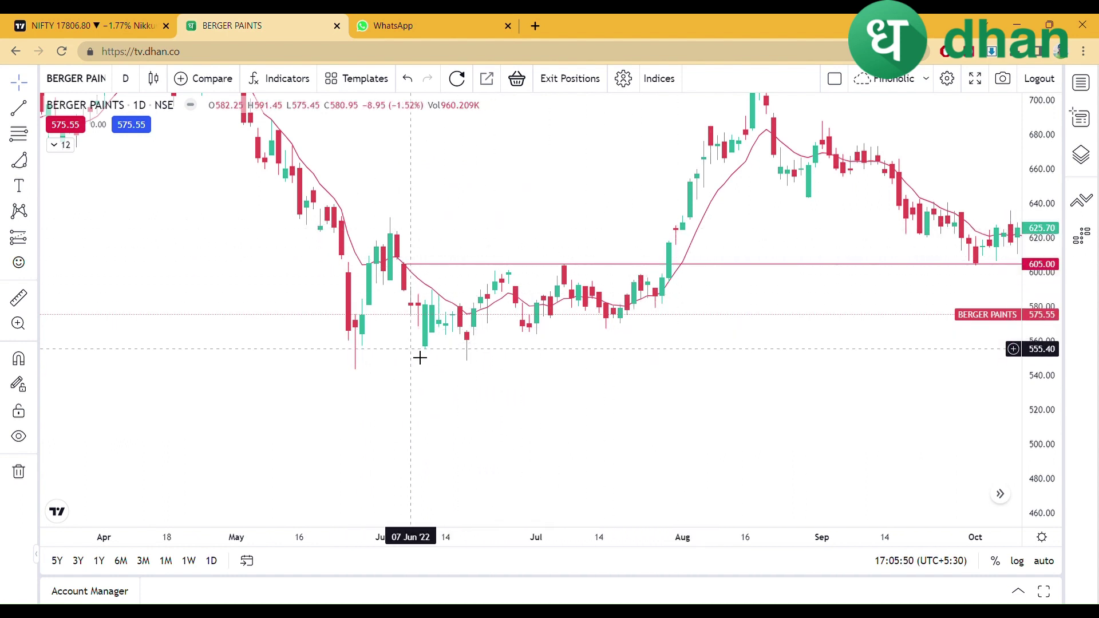
pyautogui.click(356, 328)
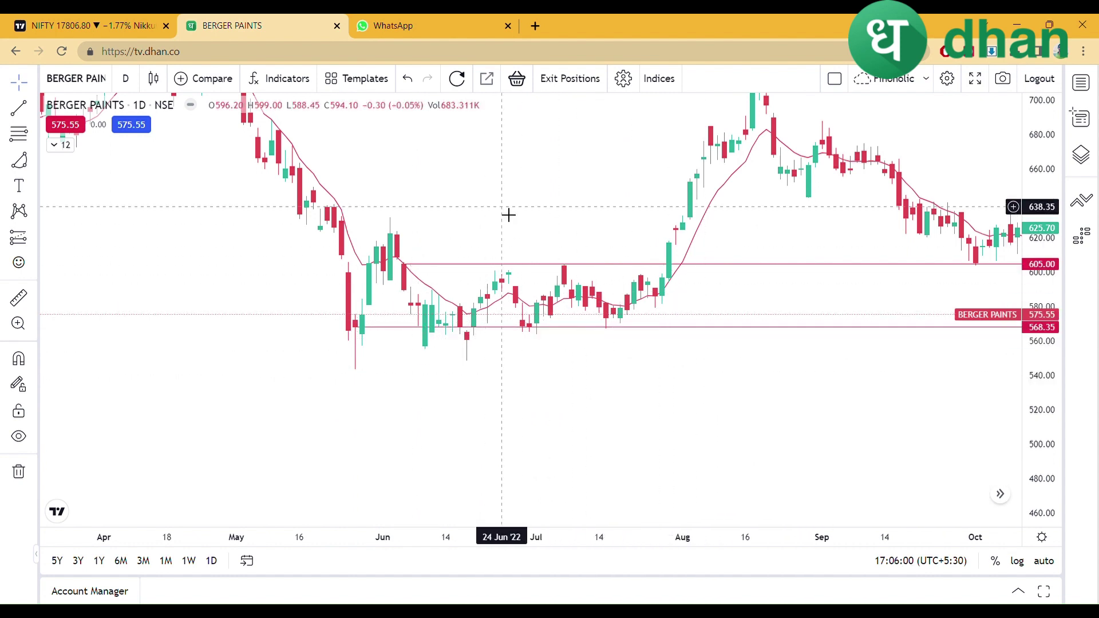
# Examine the price action around the two rays through August 2022 and the preceding price movement back to early 2022
pyautogui.moveTo(474, 226); pyautogui.dragTo(375, 246)
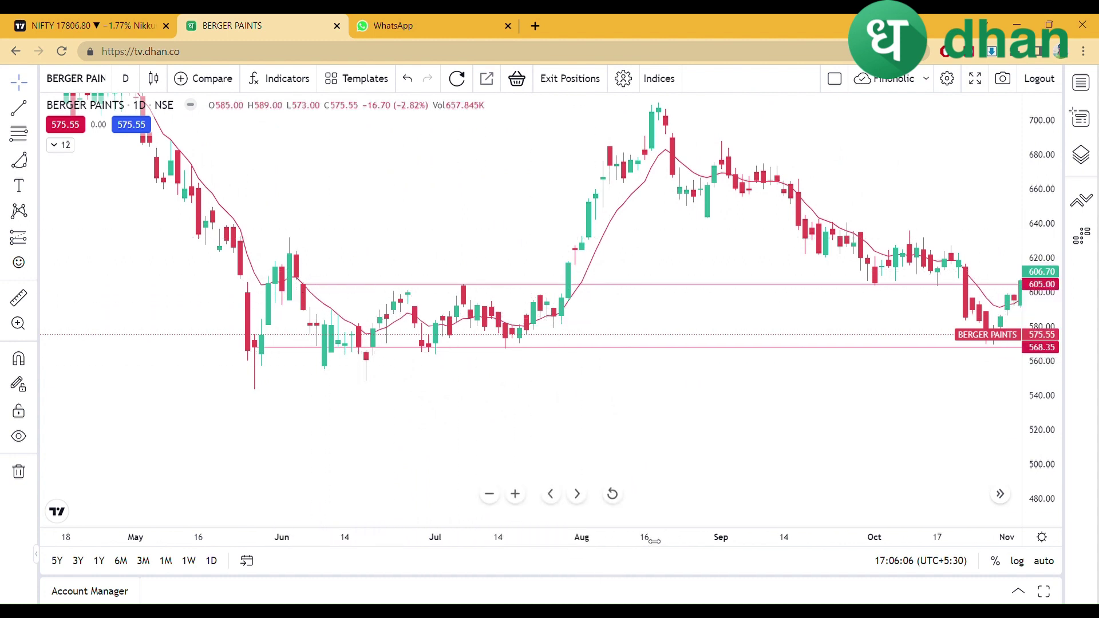
pyautogui.scroll(3, 654, 541)
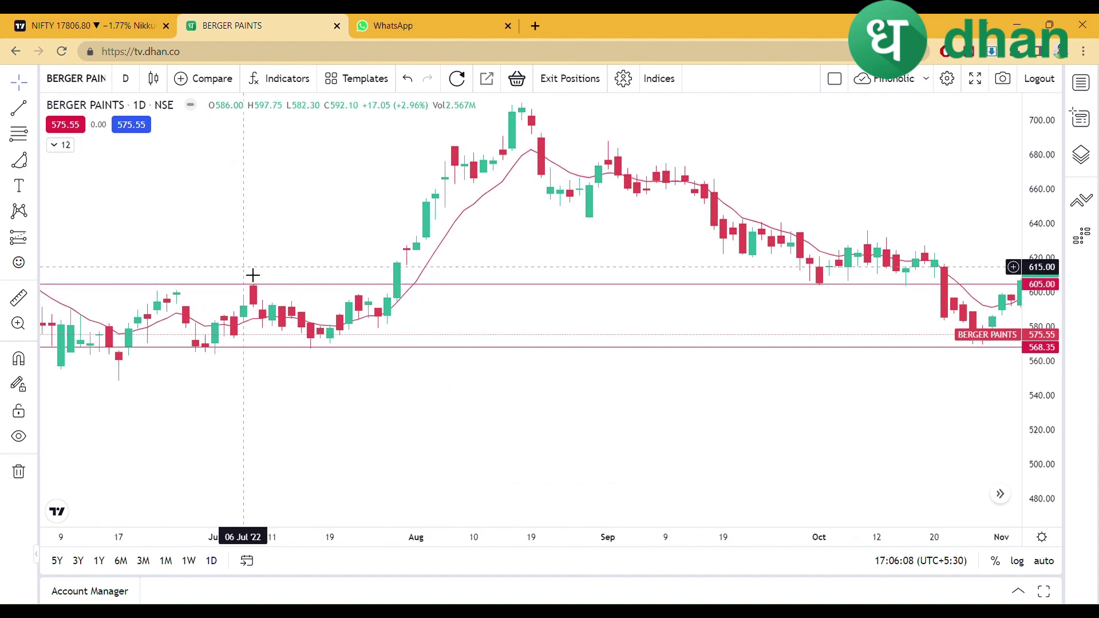
pyautogui.moveTo(253, 275); pyautogui.dragTo(539, 239)
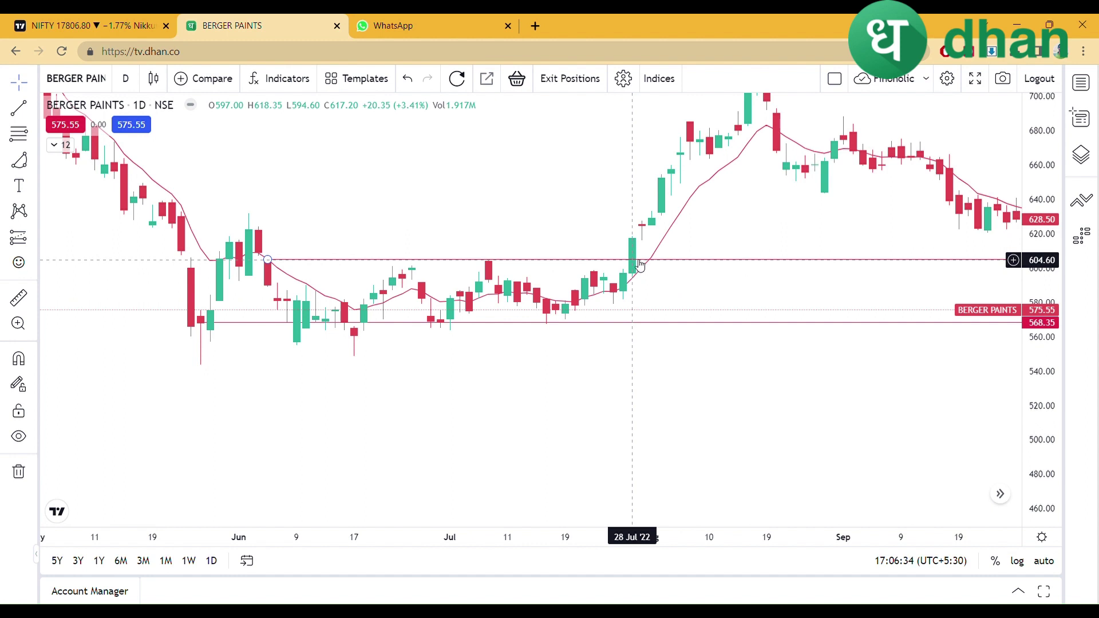
pyautogui.moveTo(714, 184); pyautogui.dragTo(610, 233)
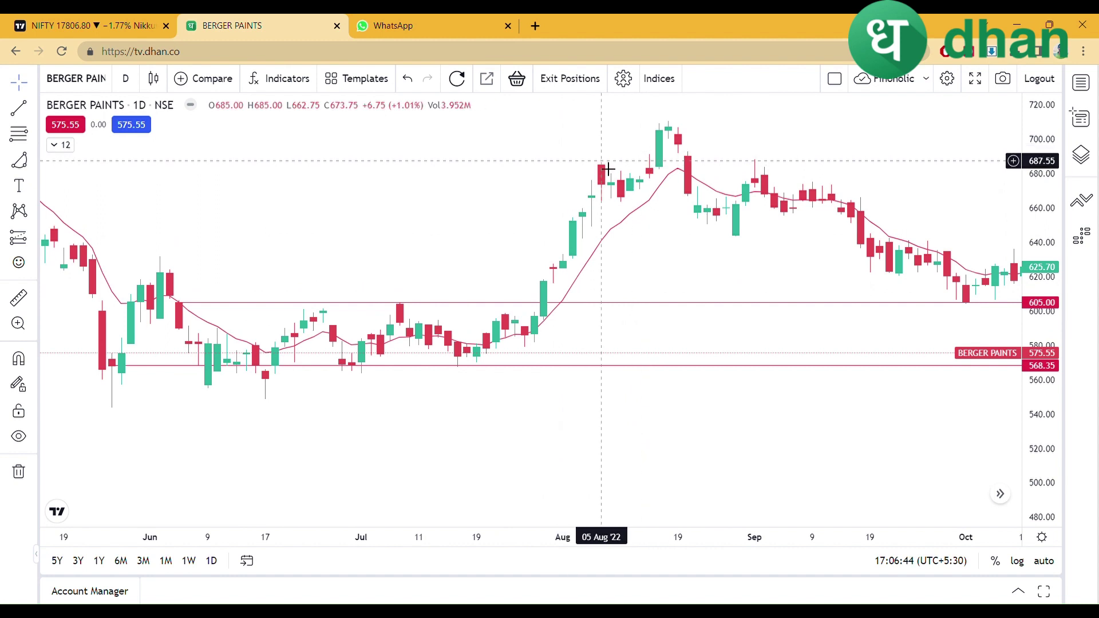
pyautogui.moveTo(397, 211); pyautogui.dragTo(613, 215)
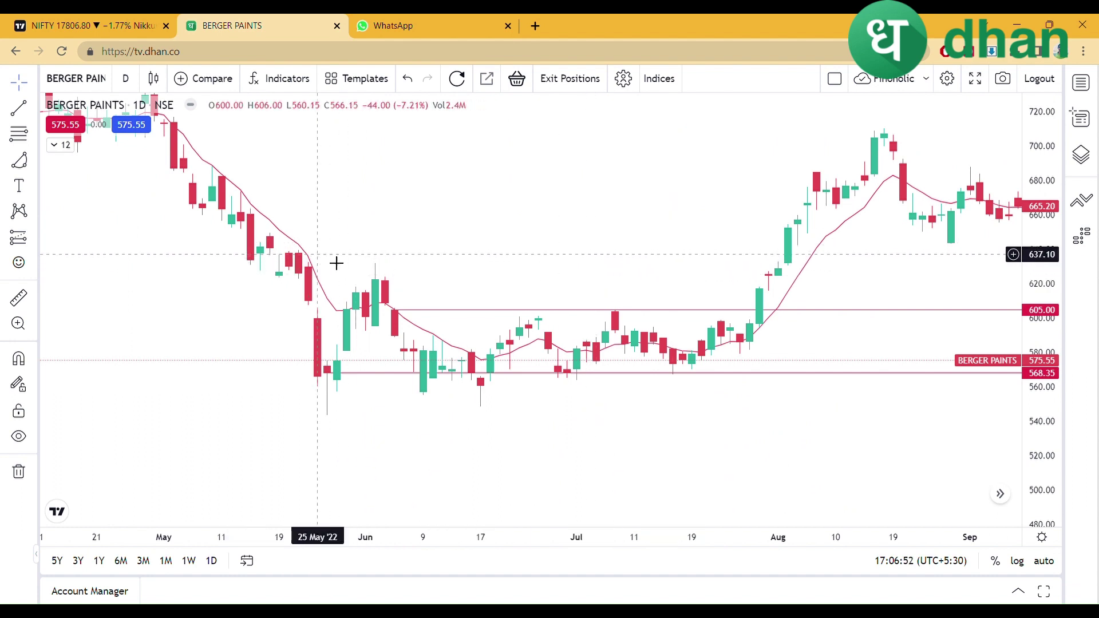
pyautogui.moveTo(315, 264); pyautogui.dragTo(510, 269)
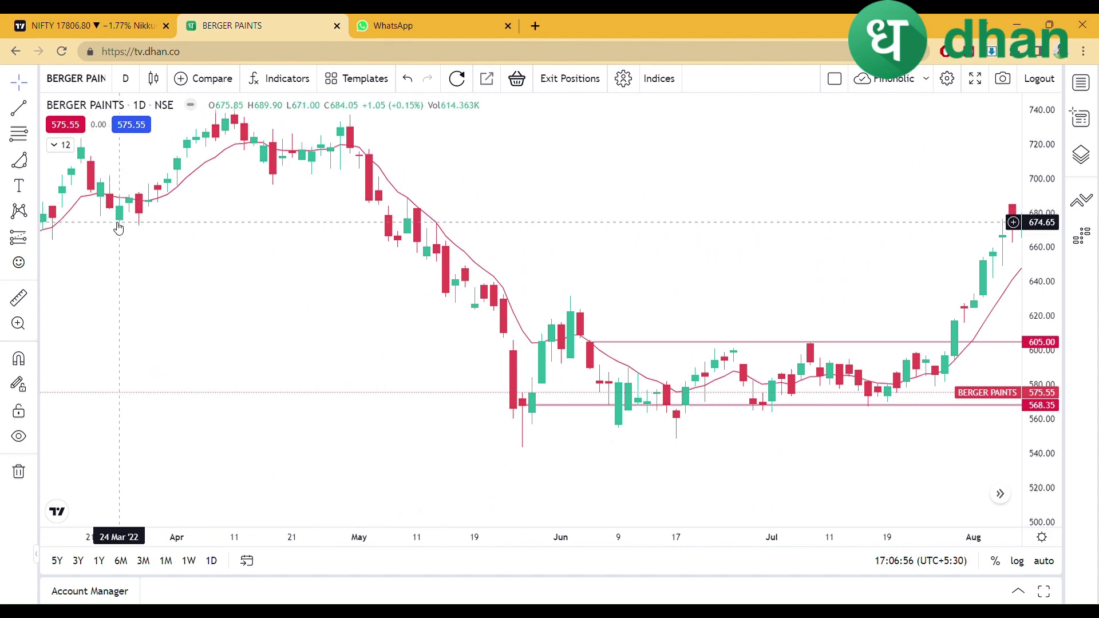
pyautogui.moveTo(152, 226); pyautogui.dragTo(601, 192)
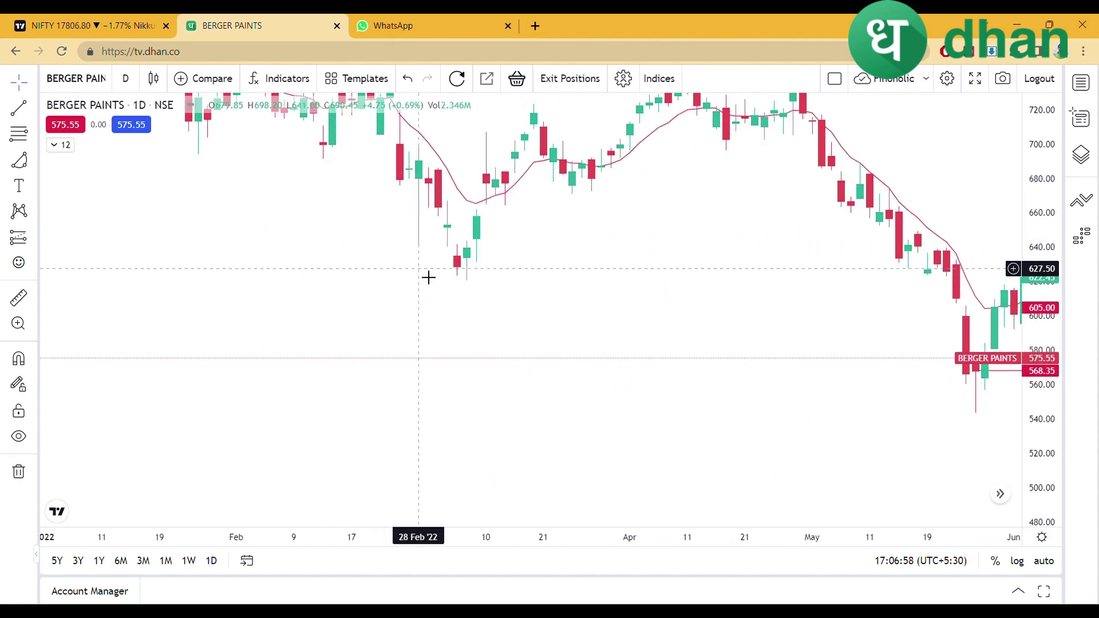
# Examine how the price moves relative to the EMA line and the two rays from June to December 2022
pyautogui.moveTo(819, 222); pyautogui.dragTo(733, 226)
pyautogui.moveTo(888, 186); pyautogui.dragTo(633, 162)
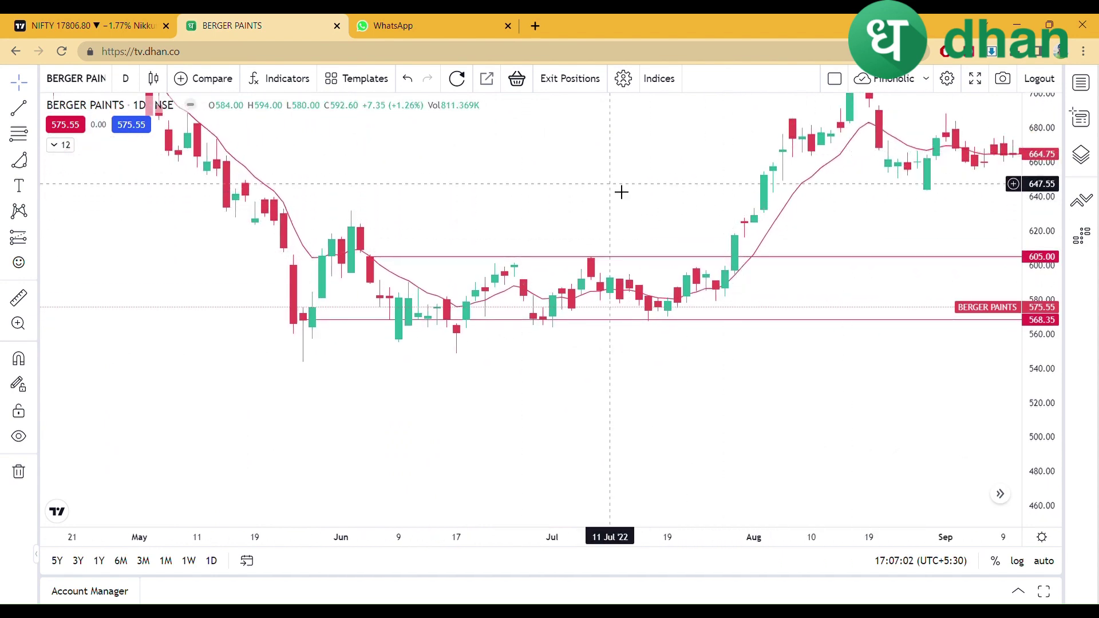
pyautogui.moveTo(591, 194); pyautogui.dragTo(375, 212)
pyautogui.moveTo(802, 143); pyautogui.dragTo(470, 210)
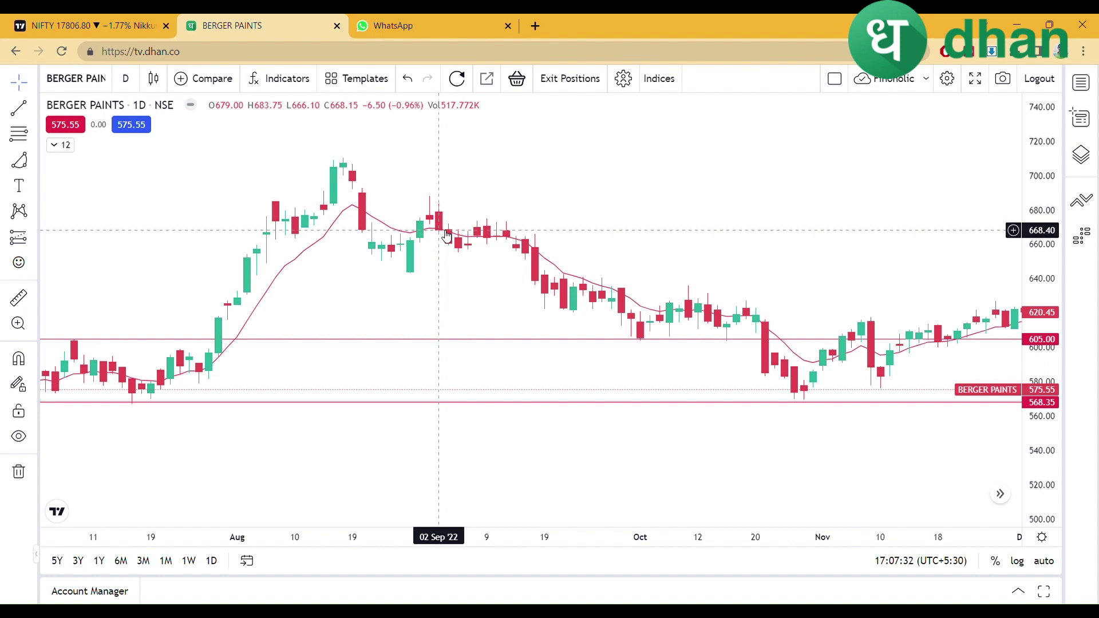
pyautogui.hscroll(1, 890, 358)
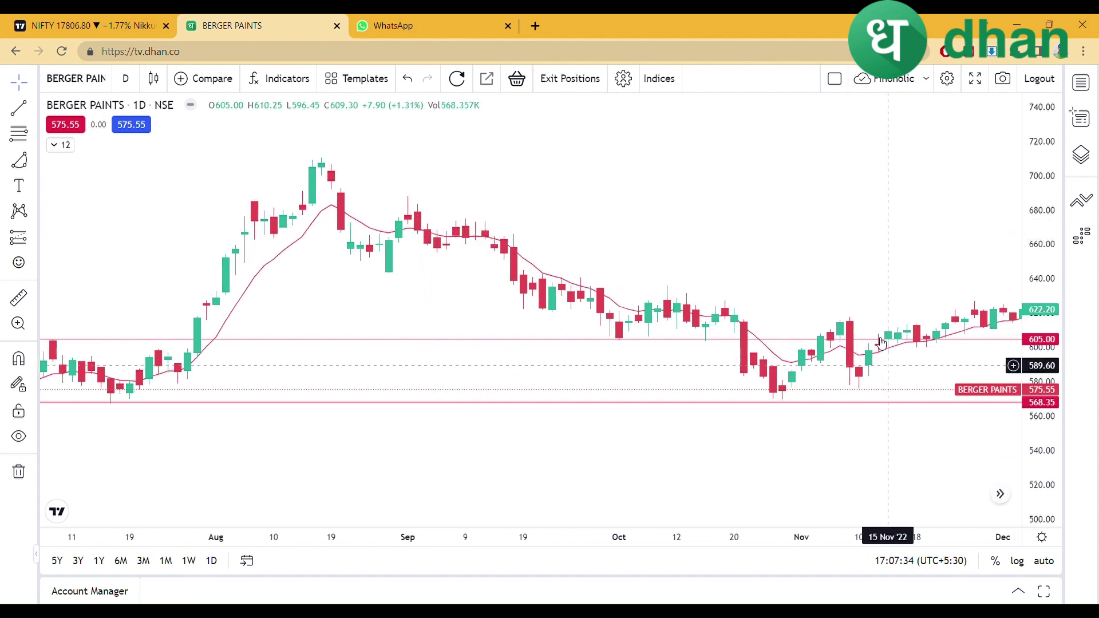
pyautogui.hscroll(5, 890, 359)
pyautogui.moveTo(849, 259); pyautogui.dragTo(572, 246)
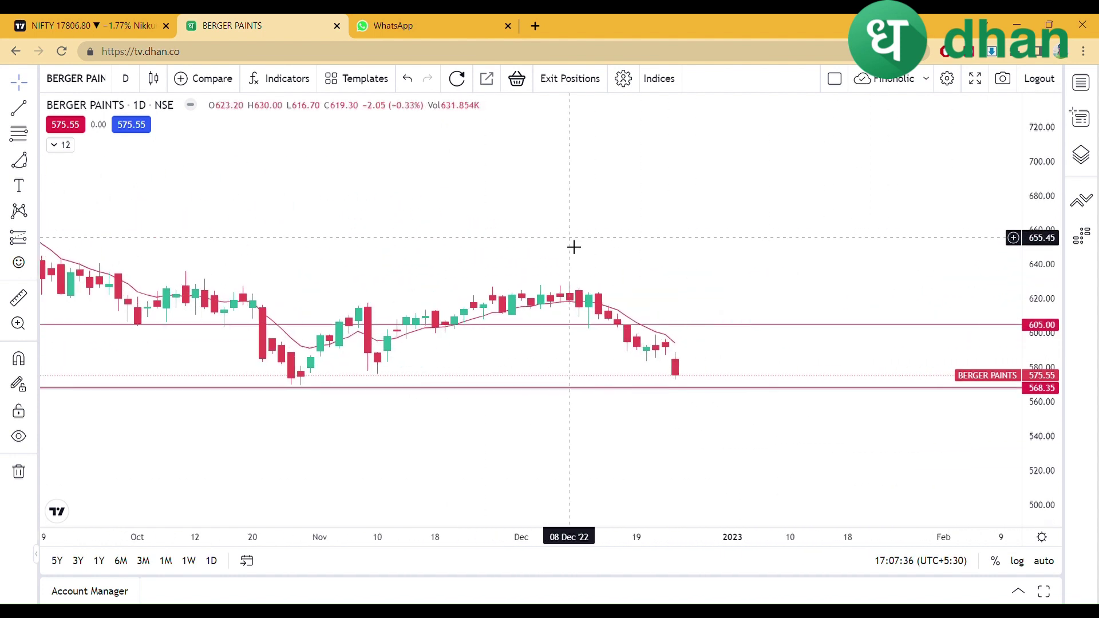
# Switch to the IRCTC daily chart and examine how price moves relative to the EMA line from September to December 2022
pyautogui.press('space')
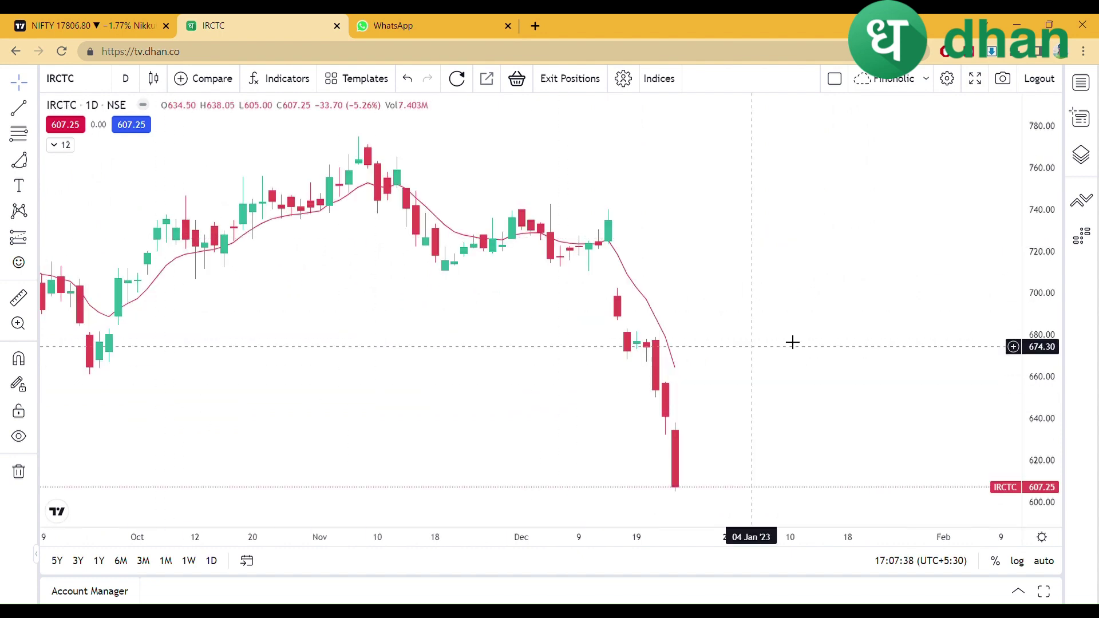
pyautogui.moveTo(1013, 232); pyautogui.dragTo(1013, 323)
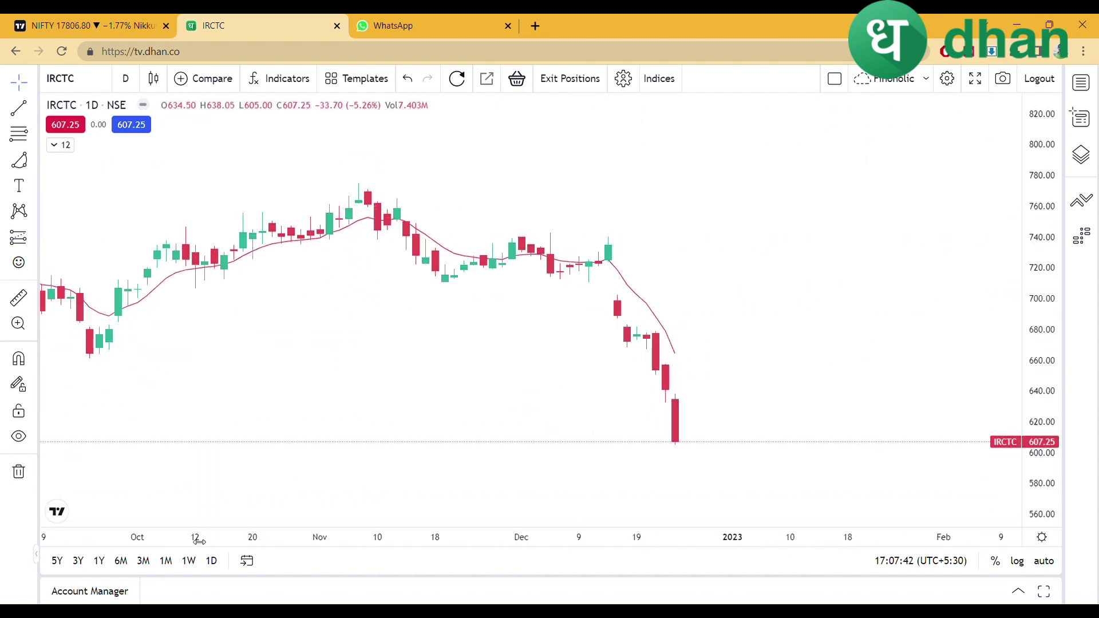
pyautogui.moveTo(198, 539); pyautogui.dragTo(319, 539)
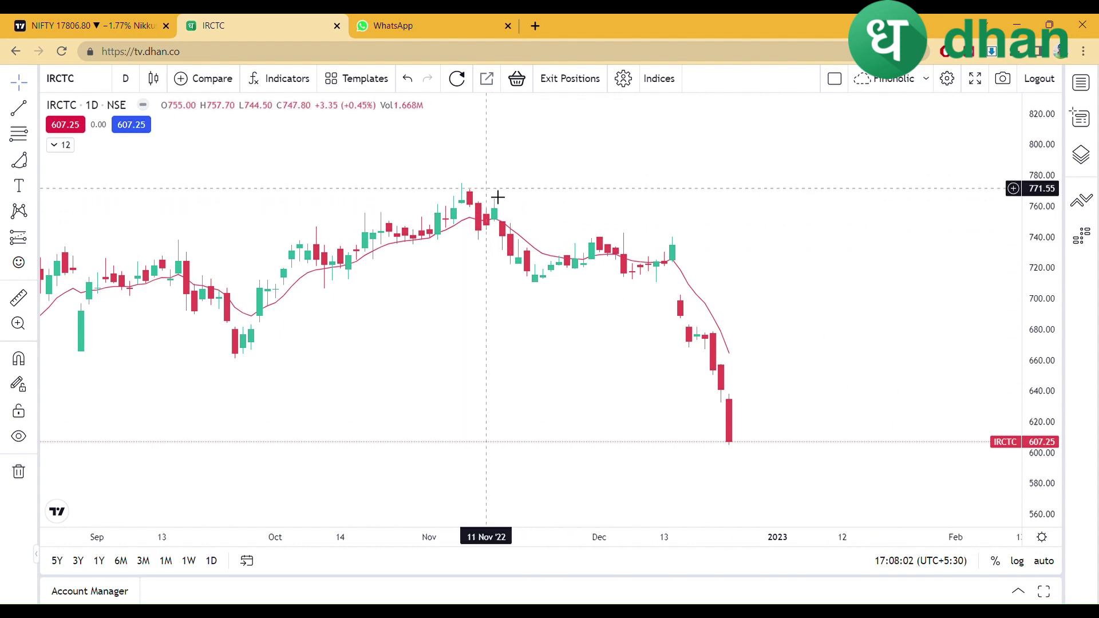
# Switch to the Reliance Industries daily chart, with its drawings hidden, and examine price against the EMA line from August to December 2022
pyautogui.press('space')
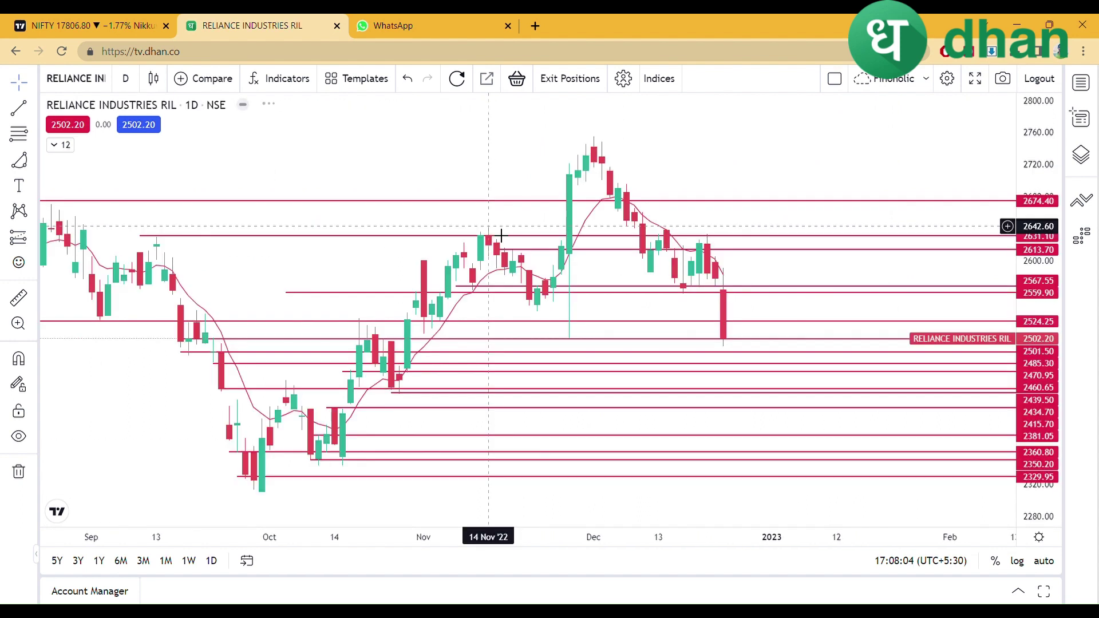
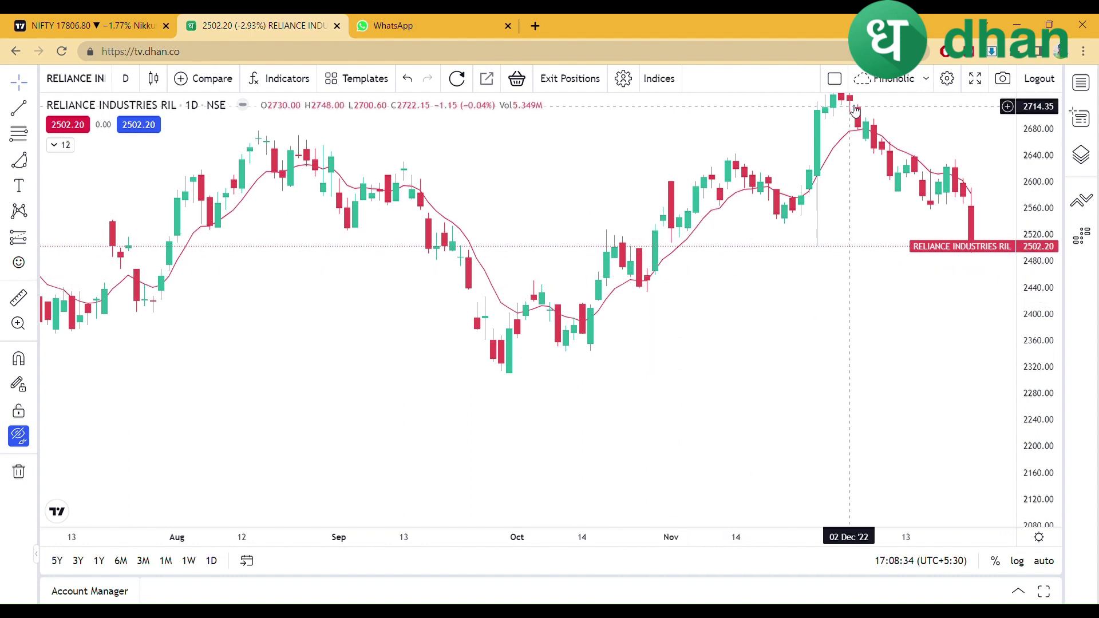
pyautogui.moveTo(855, 108); pyautogui.dragTo(722, 118)
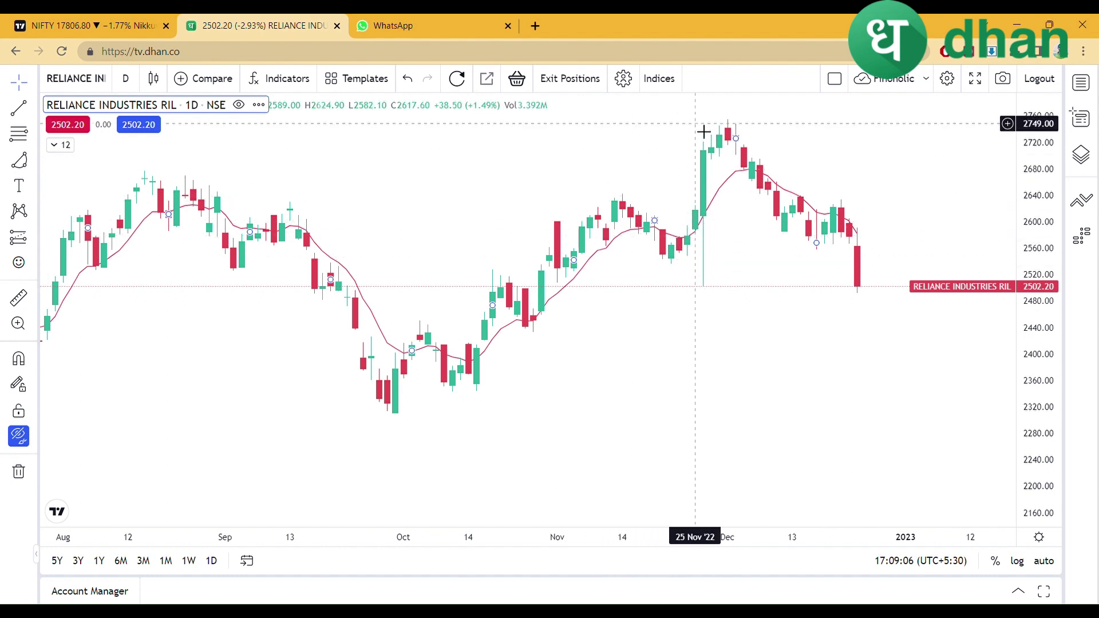
pyautogui.moveTo(704, 137); pyautogui.dragTo(617, 224)
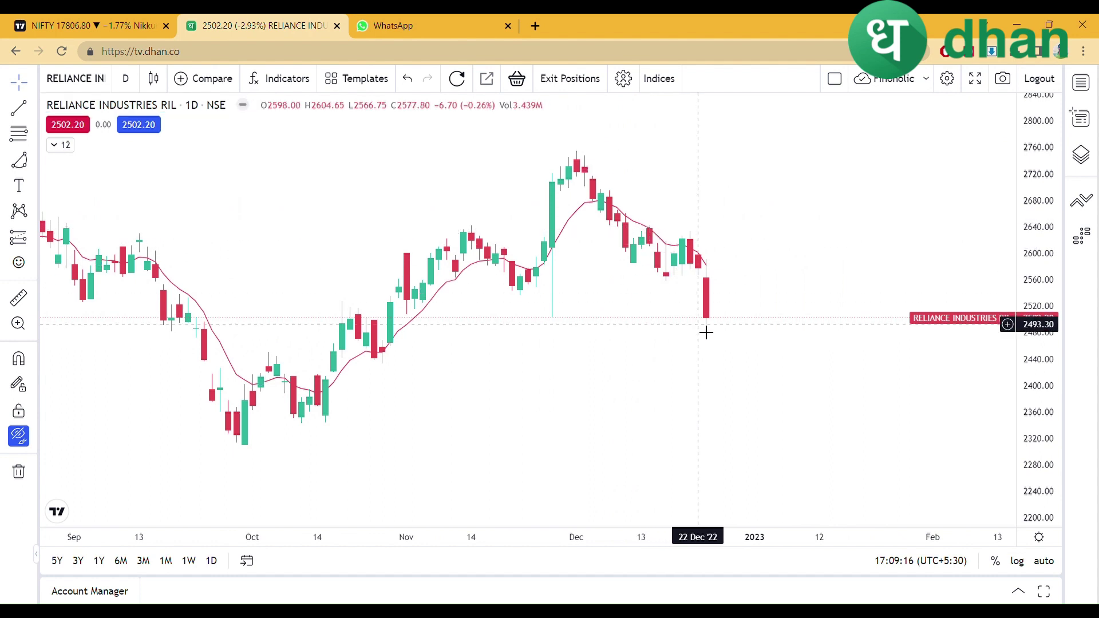
# Switch to the IPCA Laboratories daily chart and examine the decline and recovery around the EMA line from May to August 2022
pyautogui.press('space')
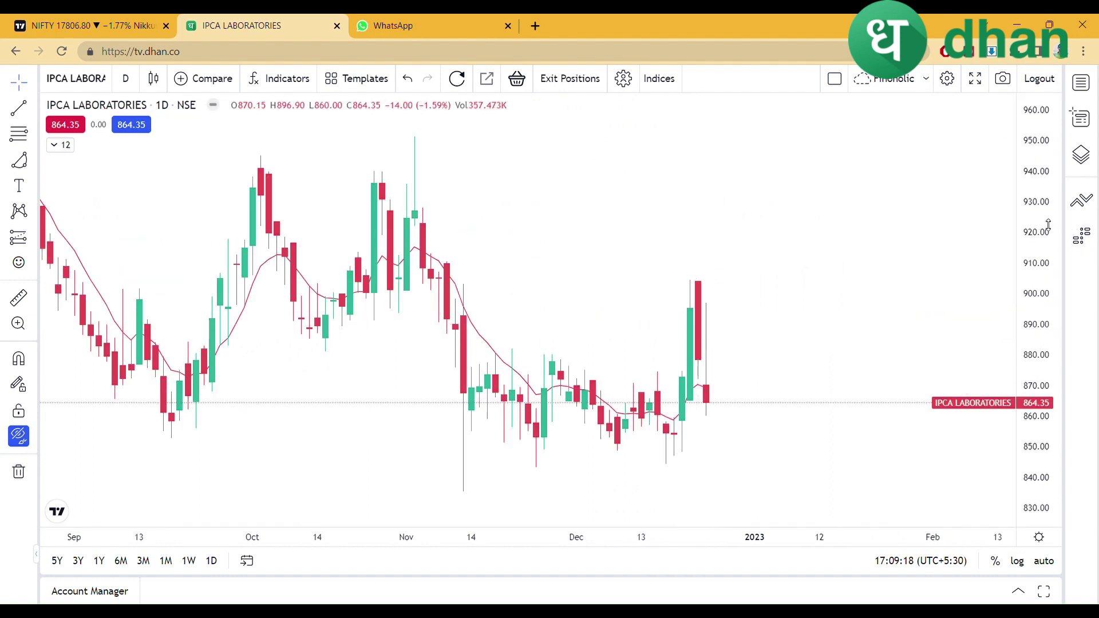
pyautogui.scroll(-5, 1034, 415)
pyautogui.moveTo(633, 412); pyautogui.dragTo(784, 384)
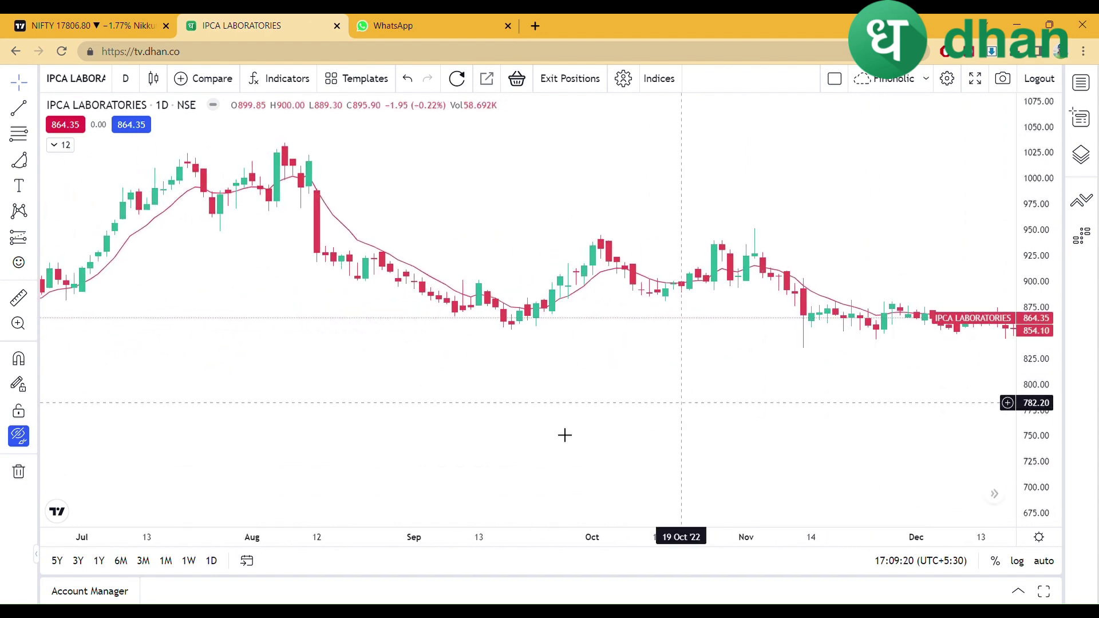
pyautogui.scroll(-5, 729, 493)
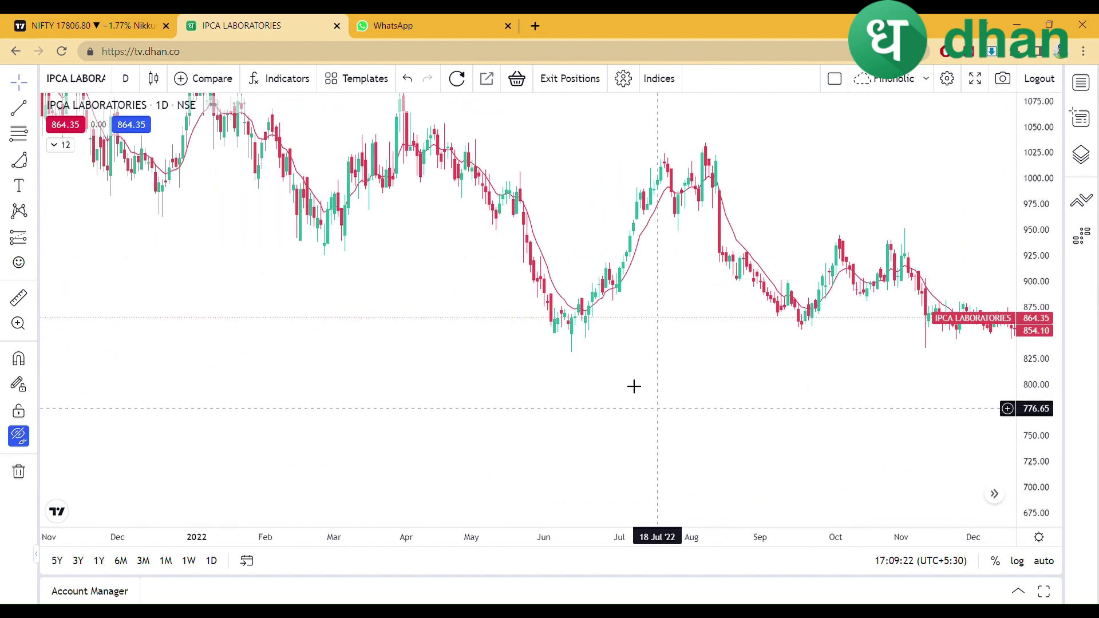
pyautogui.scroll(3, 658, 533)
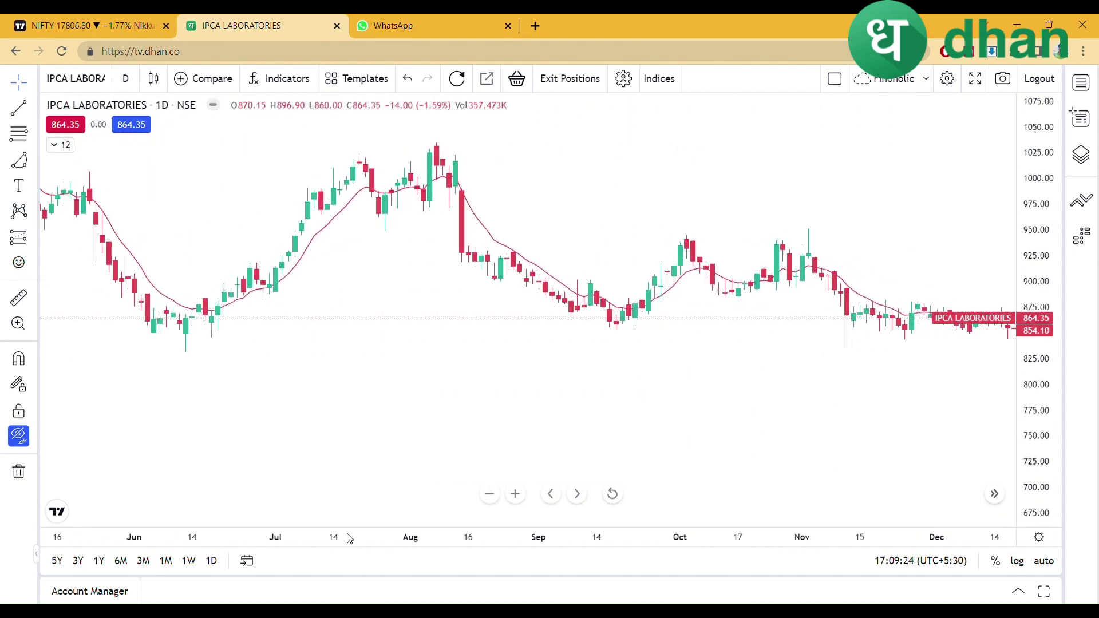
pyautogui.moveTo(238, 387); pyautogui.dragTo(543, 412)
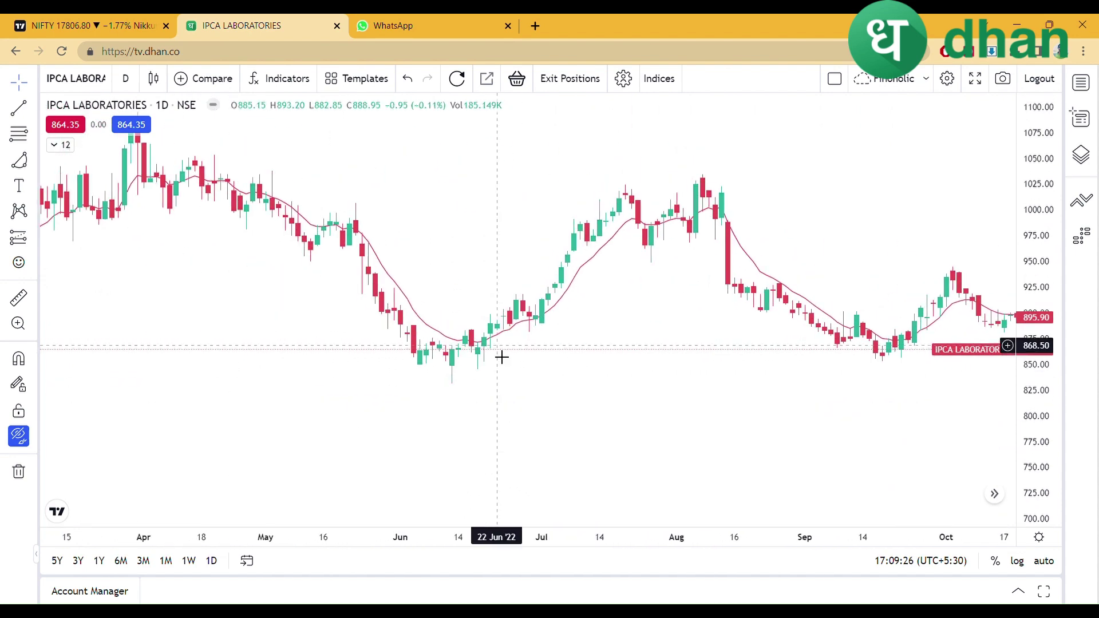
pyautogui.moveTo(617, 541); pyautogui.dragTo(520, 366)
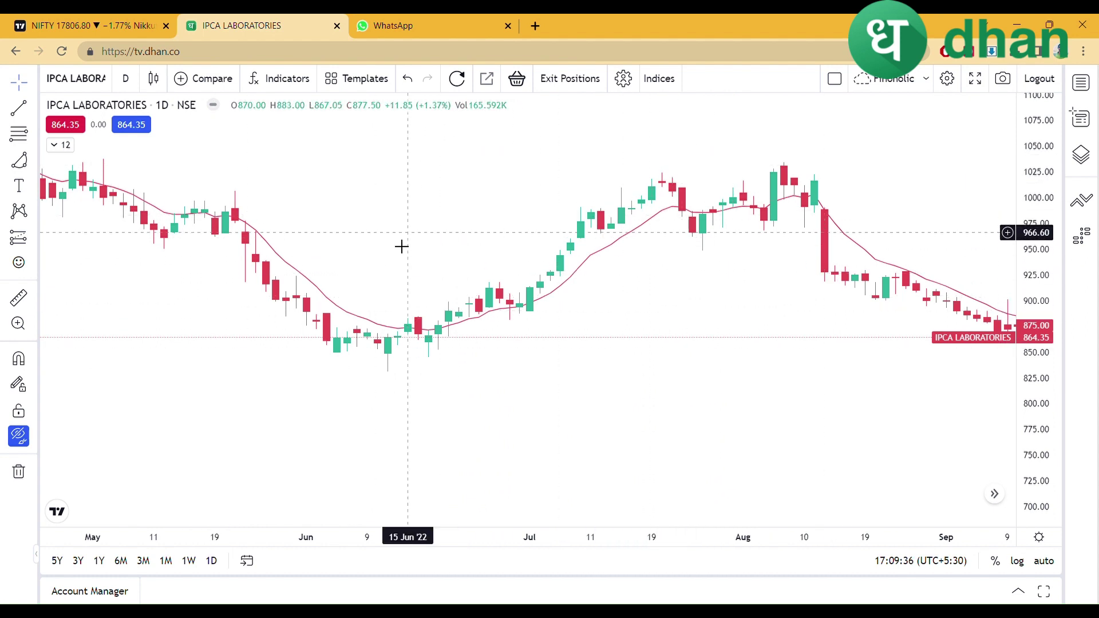
# Examine how IPCA Laboratories' price behaves around the EMA line from March 2022 through to the latest December 2022 candles
pyautogui.moveTo(402, 246); pyautogui.dragTo(552, 264)
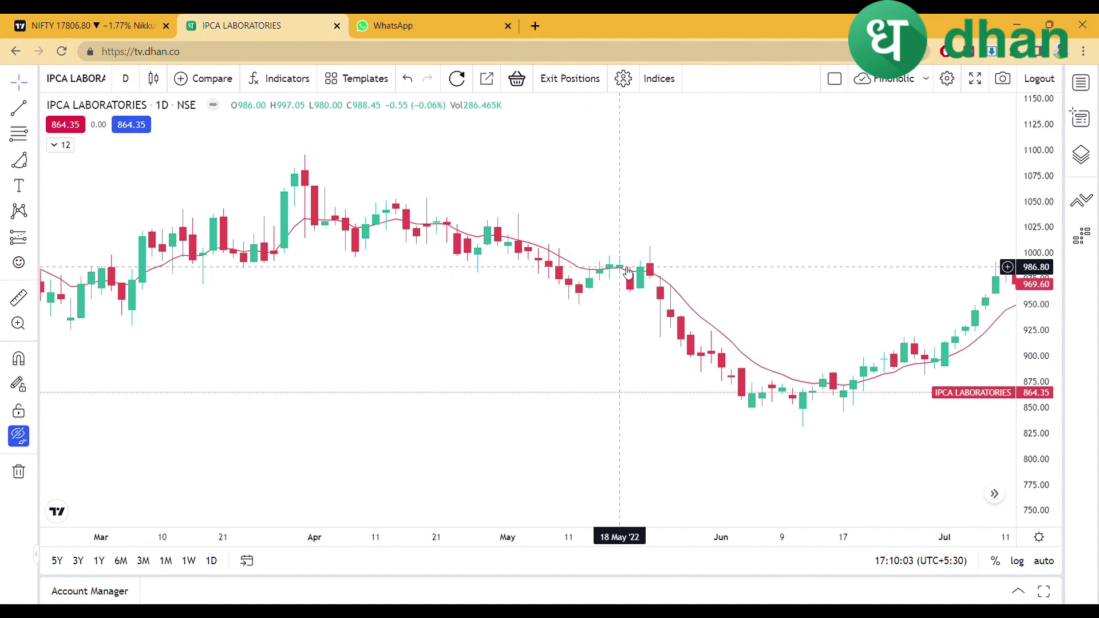
pyautogui.moveTo(920, 189); pyautogui.dragTo(473, 182)
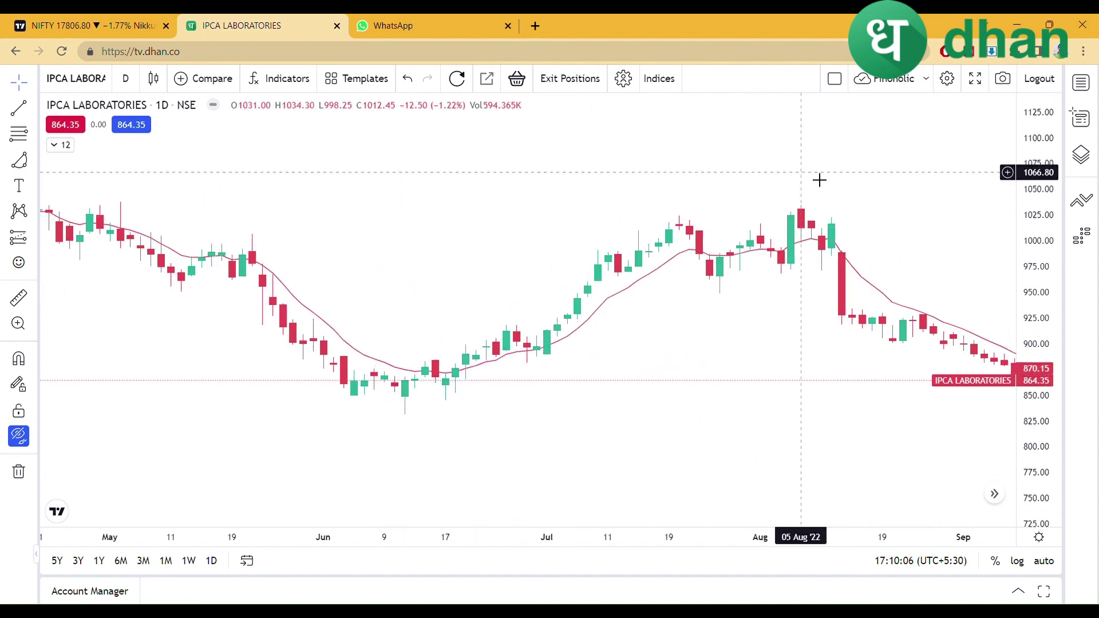
pyautogui.moveTo(819, 180); pyautogui.dragTo(410, 176)
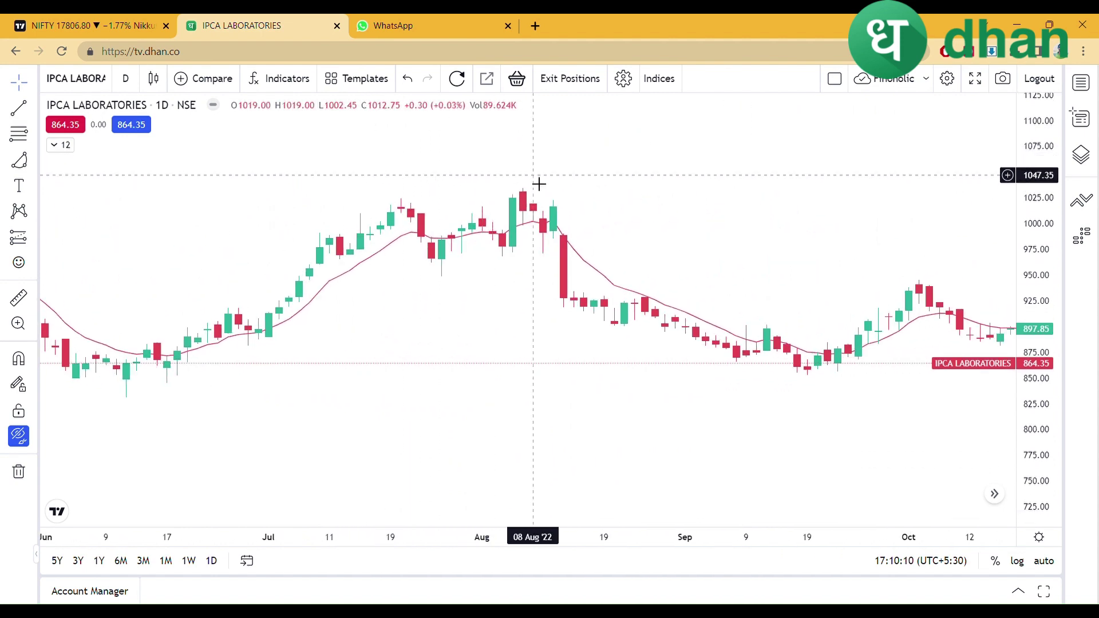
pyautogui.moveTo(743, 226); pyautogui.dragTo(331, 215)
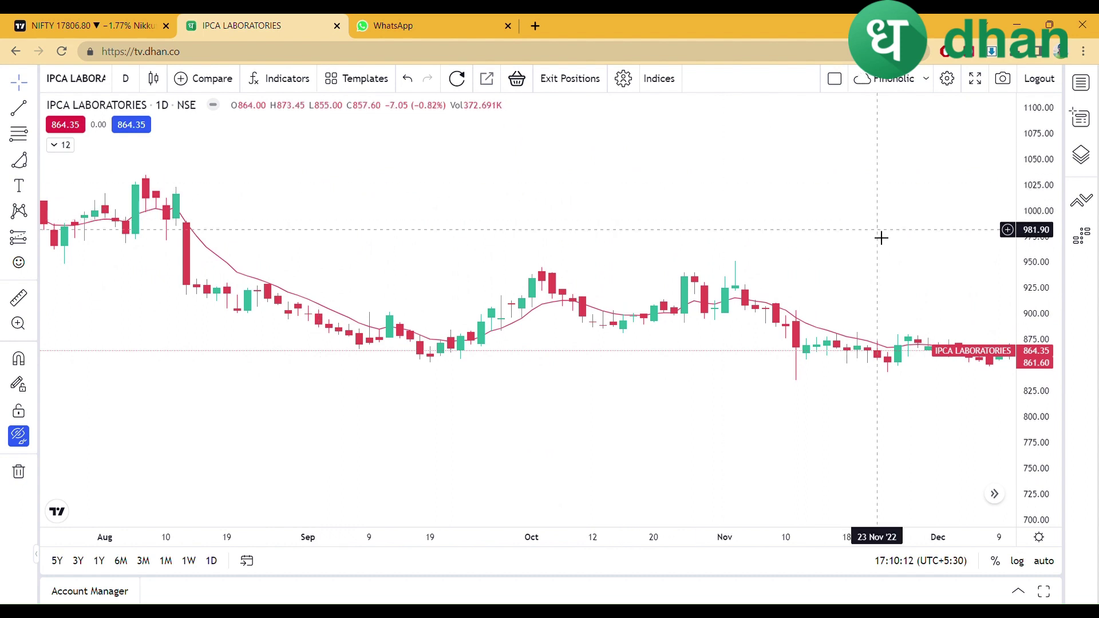
pyautogui.moveTo(881, 238); pyautogui.dragTo(564, 198)
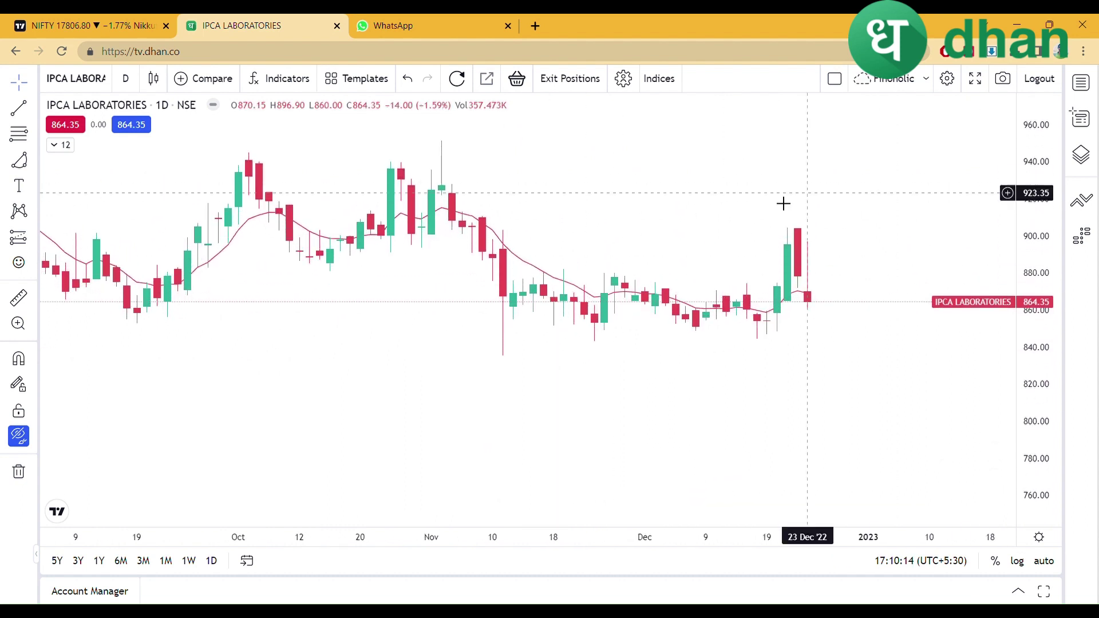
pyautogui.moveTo(742, 203); pyautogui.dragTo(509, 205)
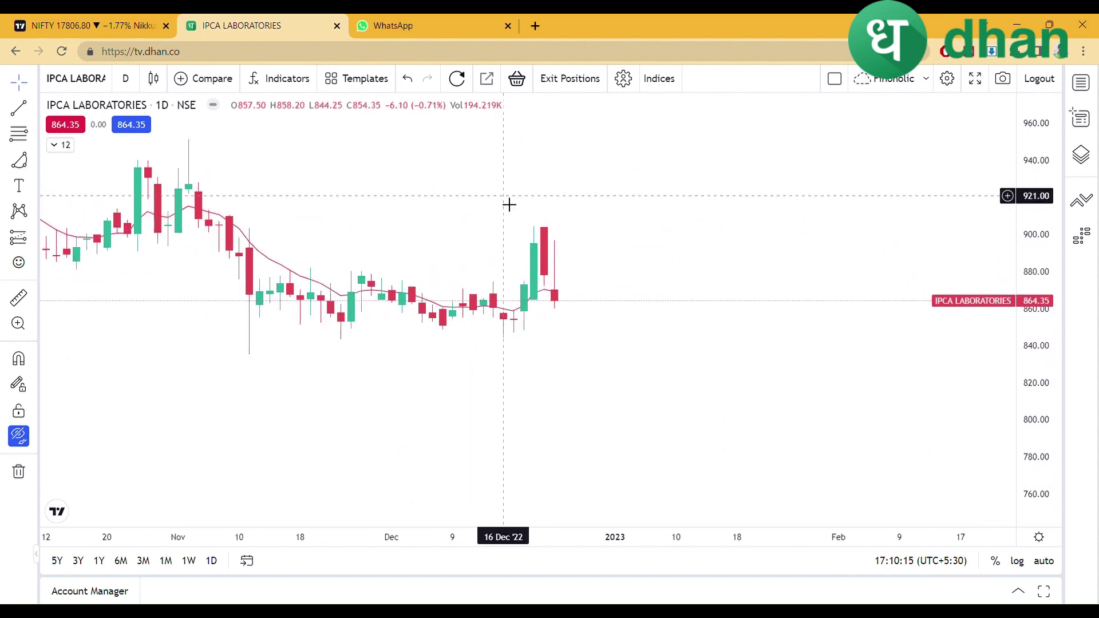